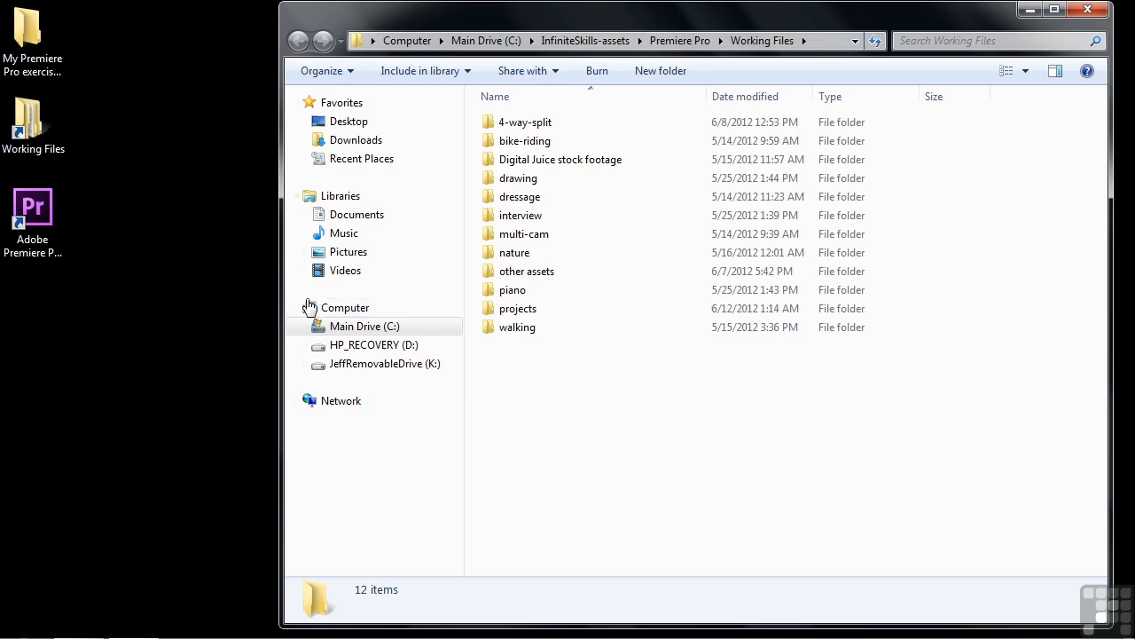
Step: Open the project 1607-rolling crawling text.prproj from the Working Files projects folder
{"action": "double_click", "coordinate": [511, 306]}
{"action": "scroll", "coordinate": [1099, 262], "scroll_direction": "down", "scroll_amount": 14}
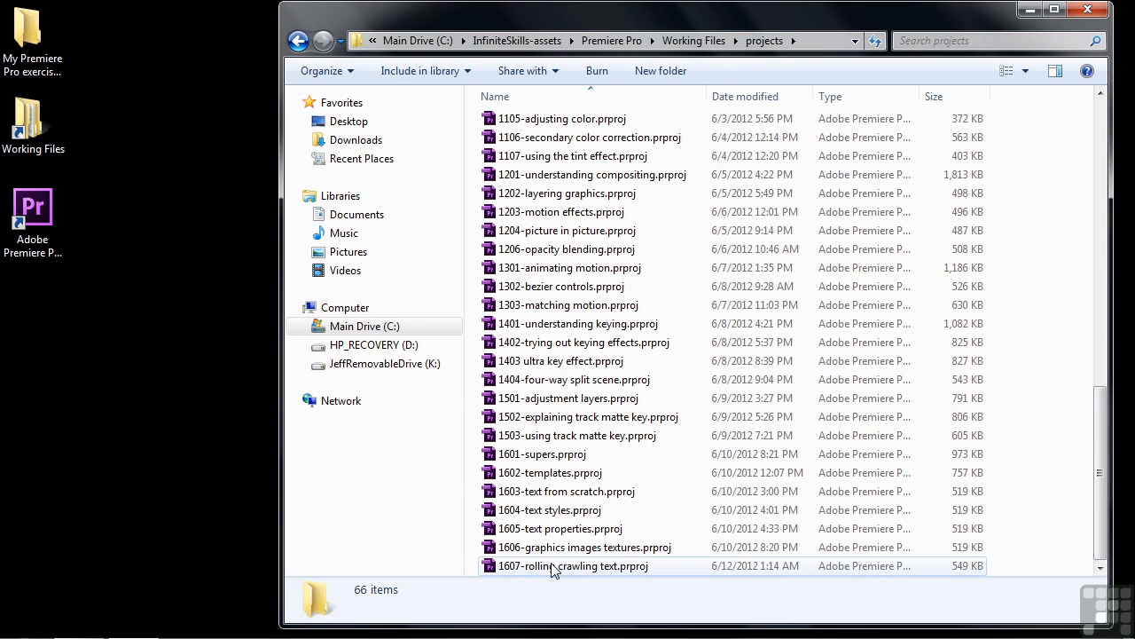
{"action": "double_click", "coordinate": [552, 566]}
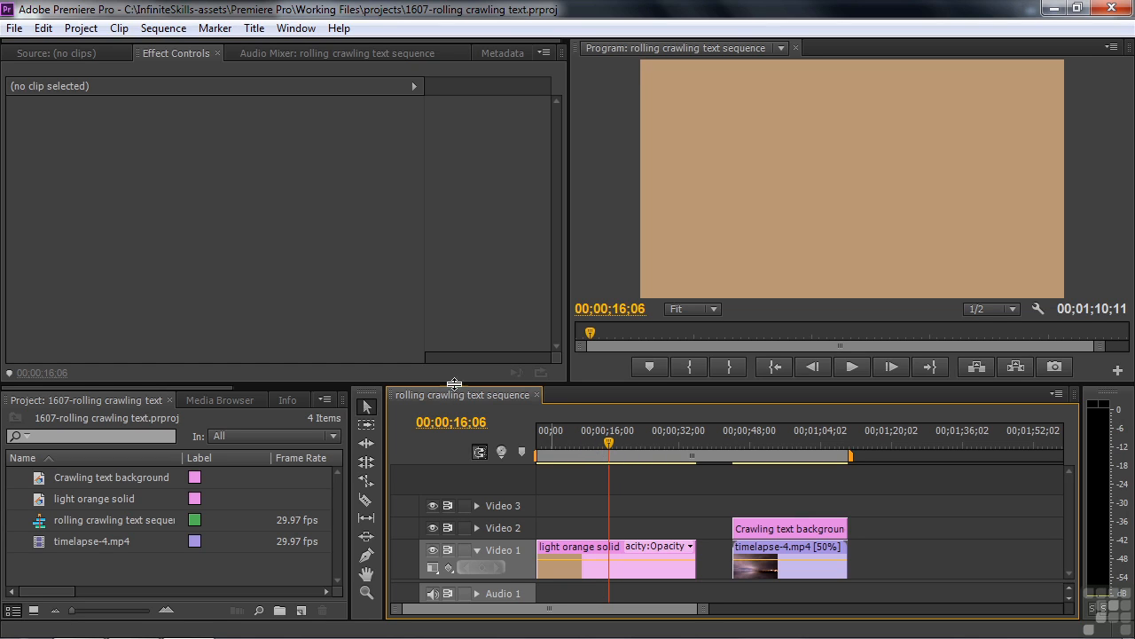
{"action": "left_click", "coordinate": [252, 30]}
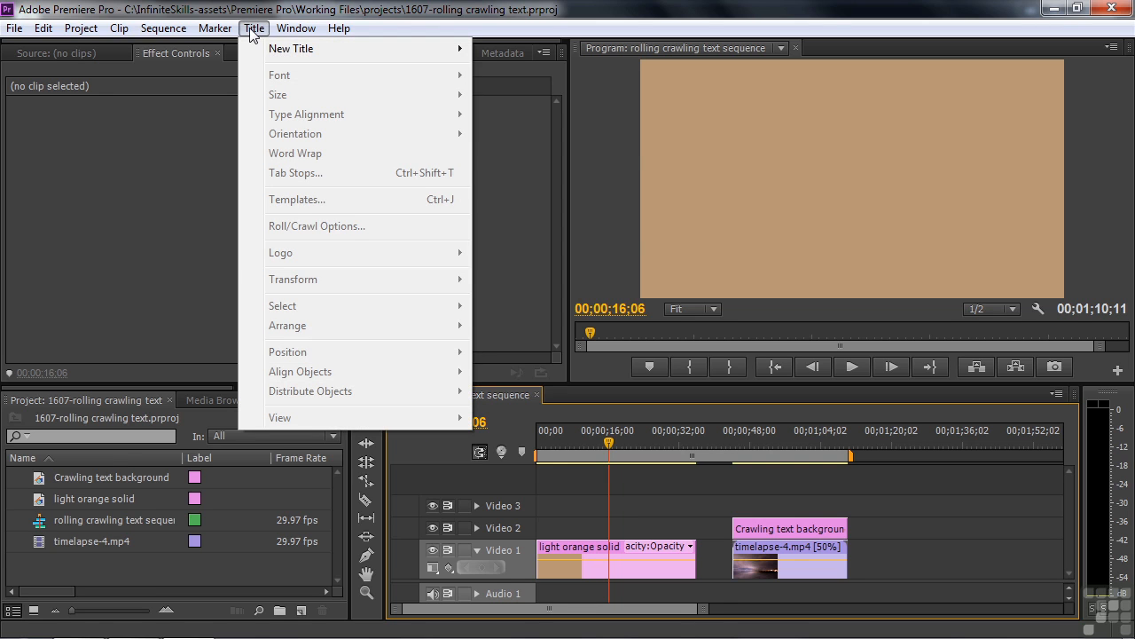
{"action": "mouse_move", "coordinate": [279, 48]}
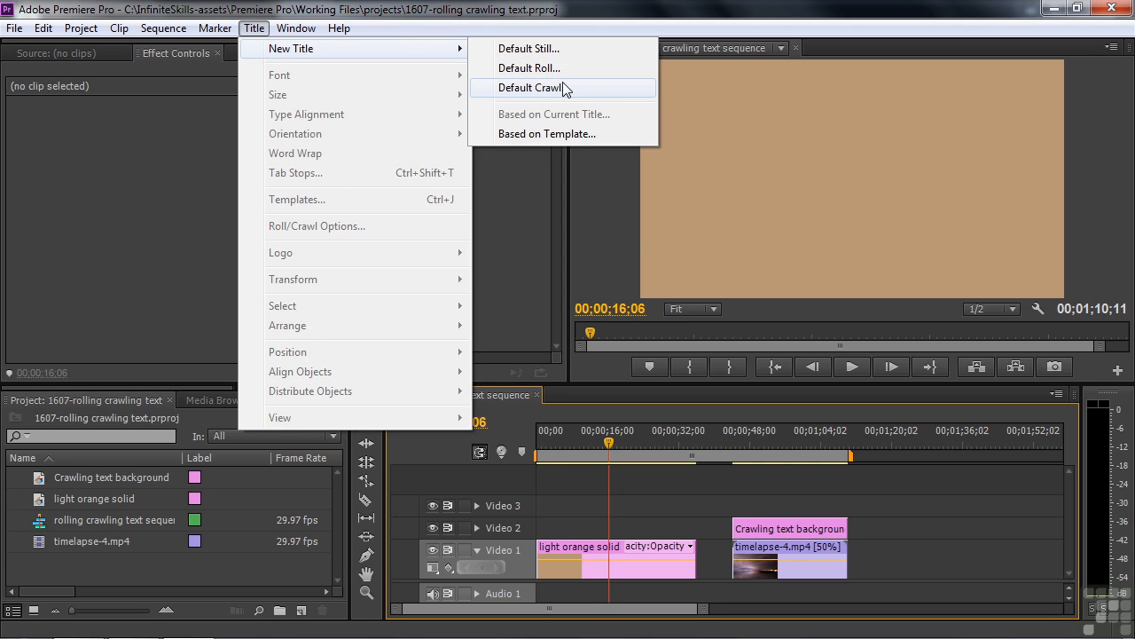
{"action": "left_click", "coordinate": [587, 16]}
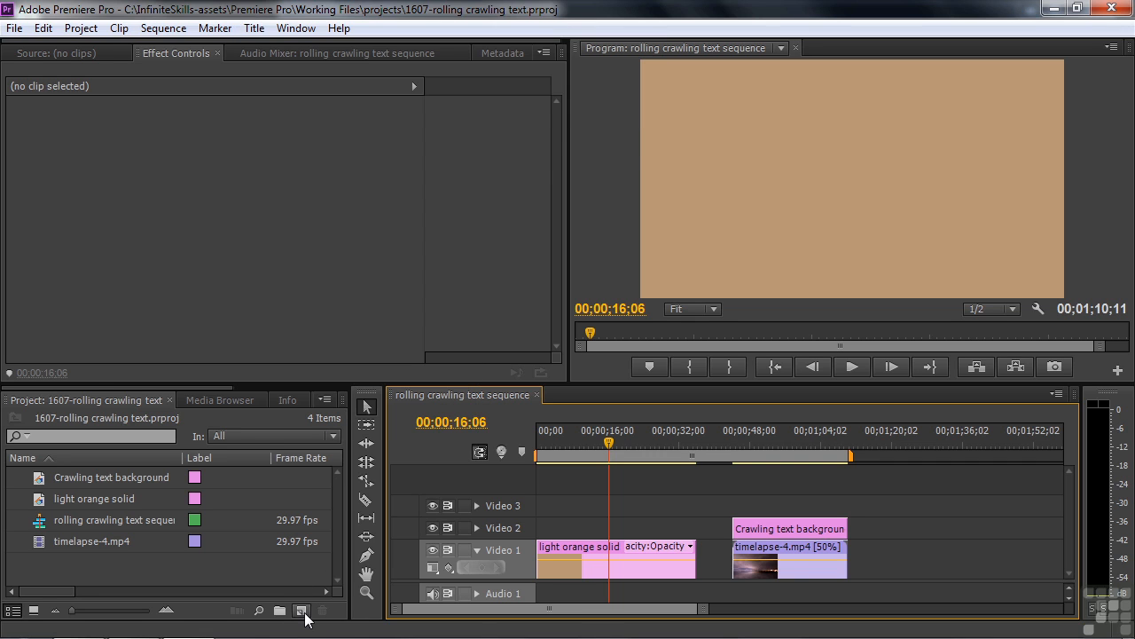
Step: Create a new title item in the project named "rolling crawling"
{"action": "left_click", "coordinate": [305, 612]}
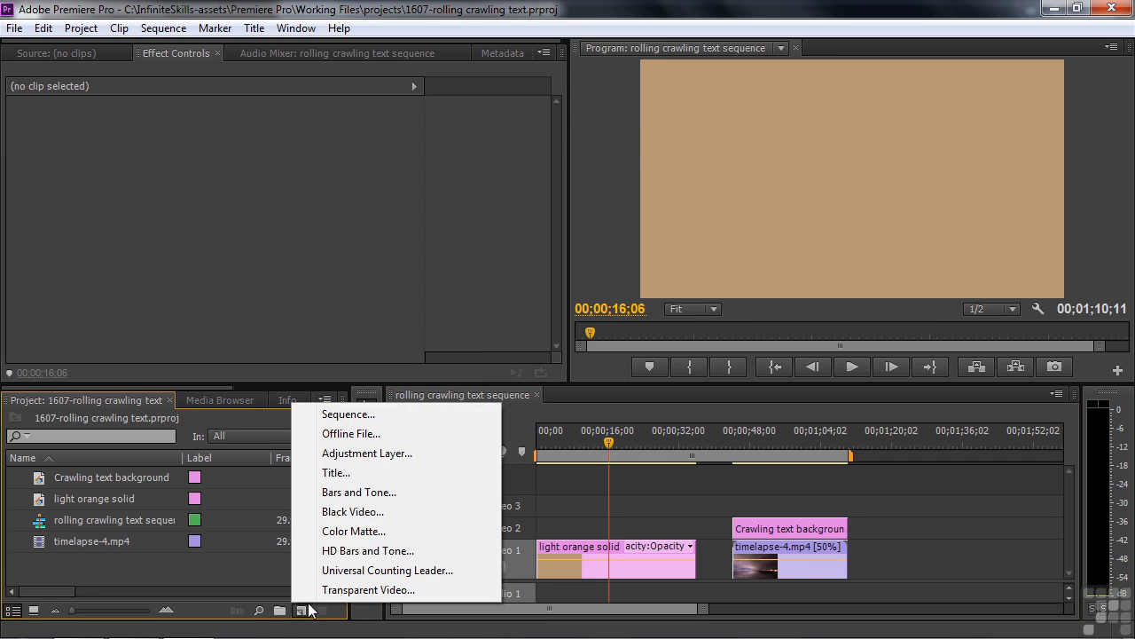
{"action": "left_click", "coordinate": [338, 473]}
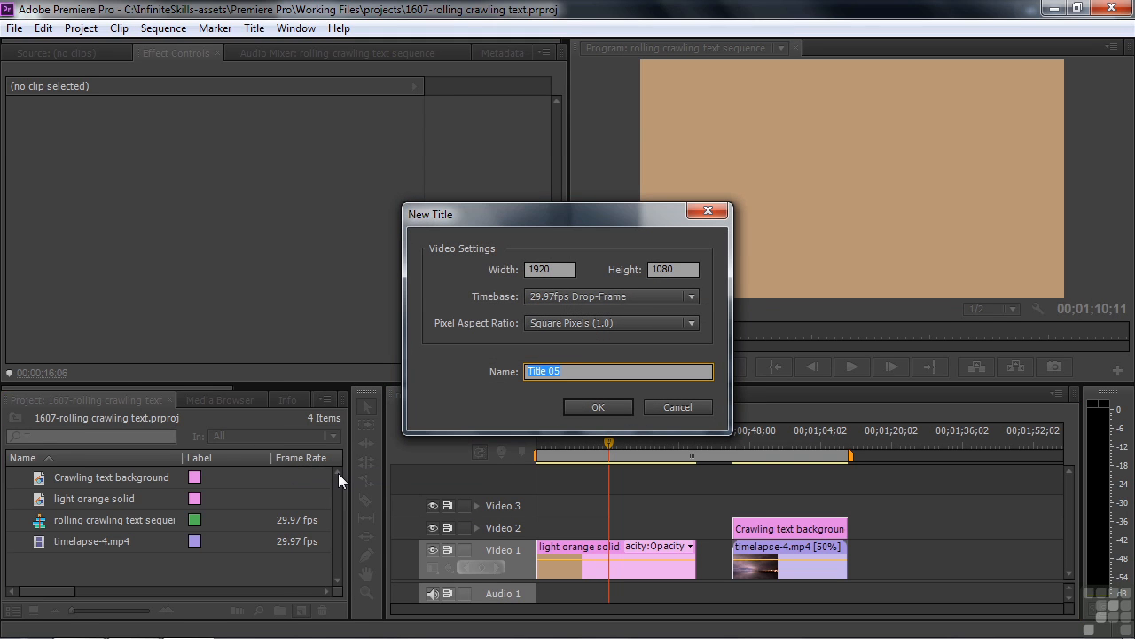
{"action": "type", "text": "rolling crawling"}
{"action": "left_click", "coordinate": [602, 408]}
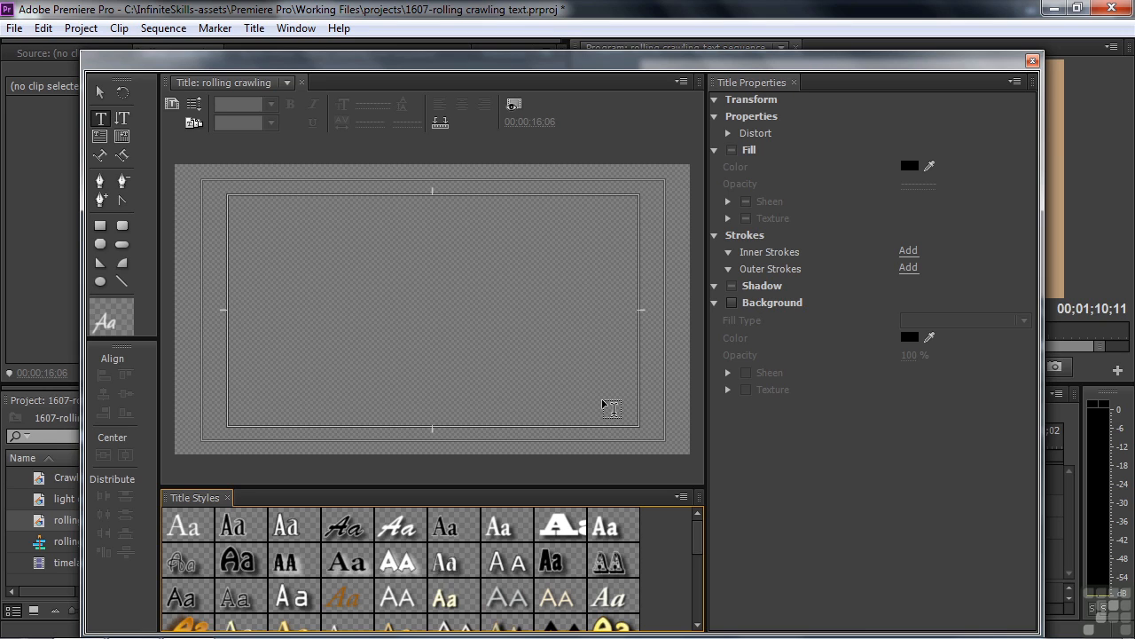
Step: Set the title's Roll/Crawl type to Roll
{"action": "left_click", "coordinate": [196, 106]}
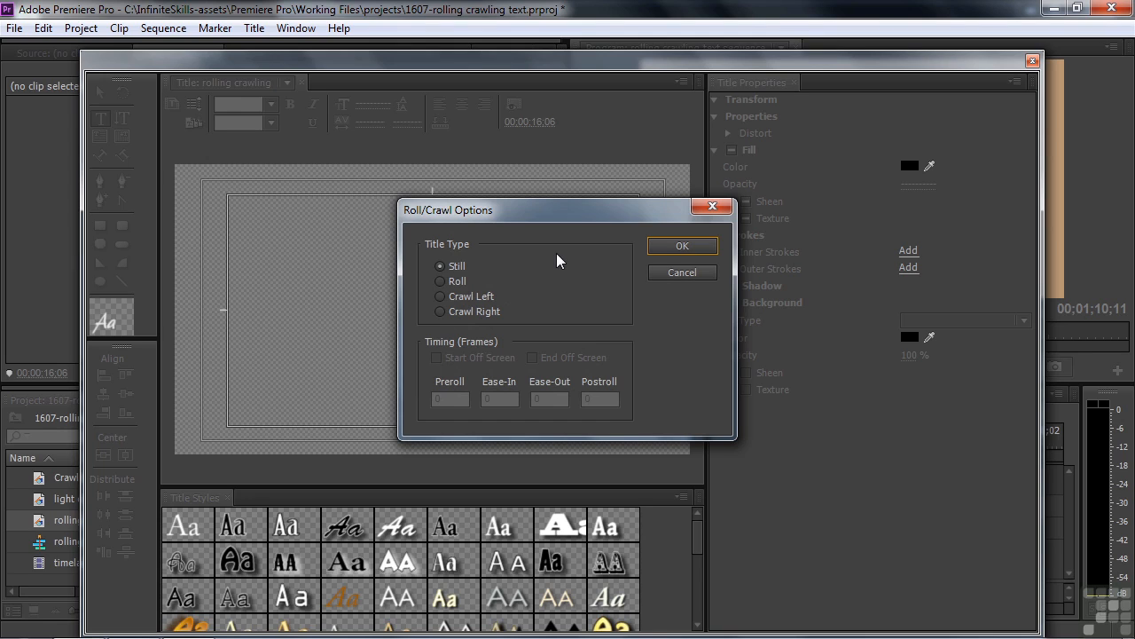
{"action": "left_click", "coordinate": [441, 281]}
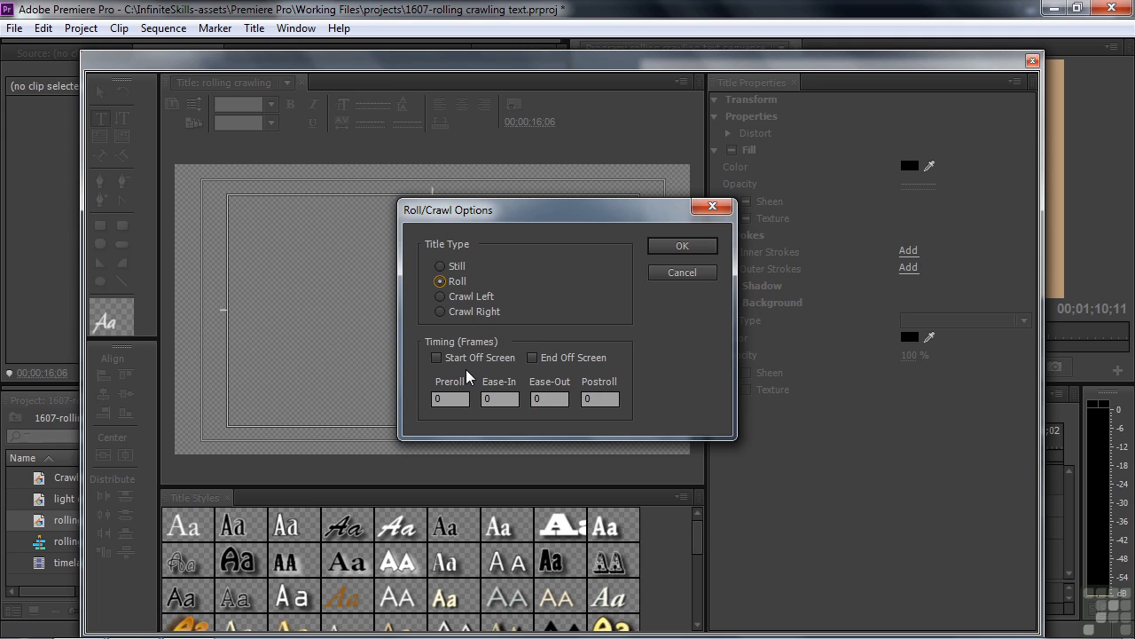
{"action": "left_click", "coordinate": [681, 253]}
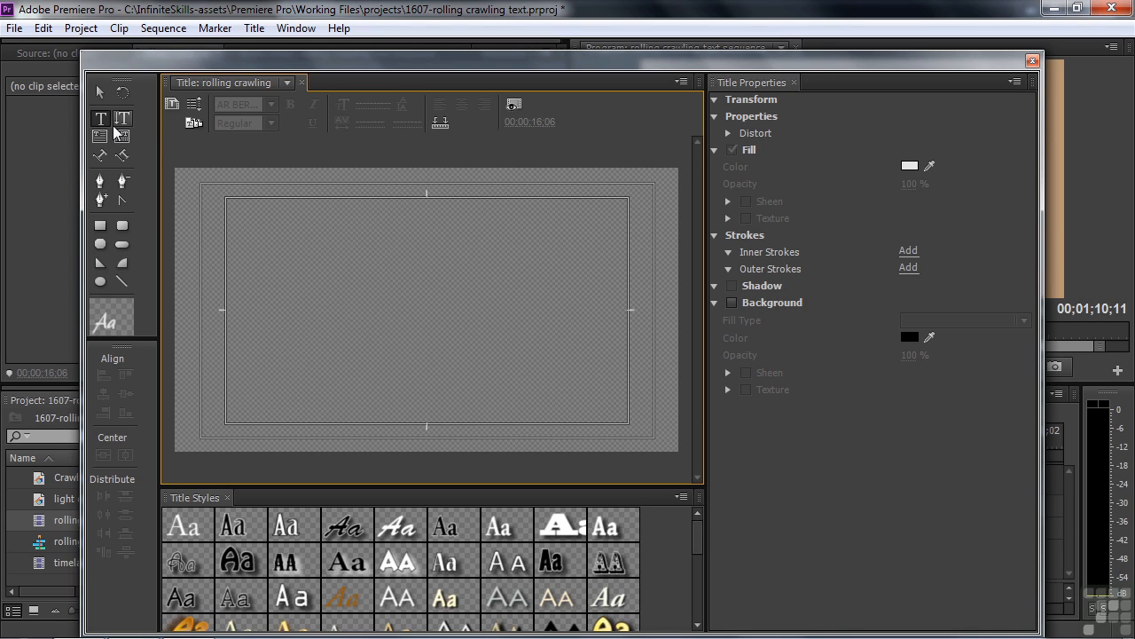
Step: Type "Credits" near the top left of the title area and apply the Adobe Caslon Pro title style
{"action": "left_click", "coordinate": [258, 223]}
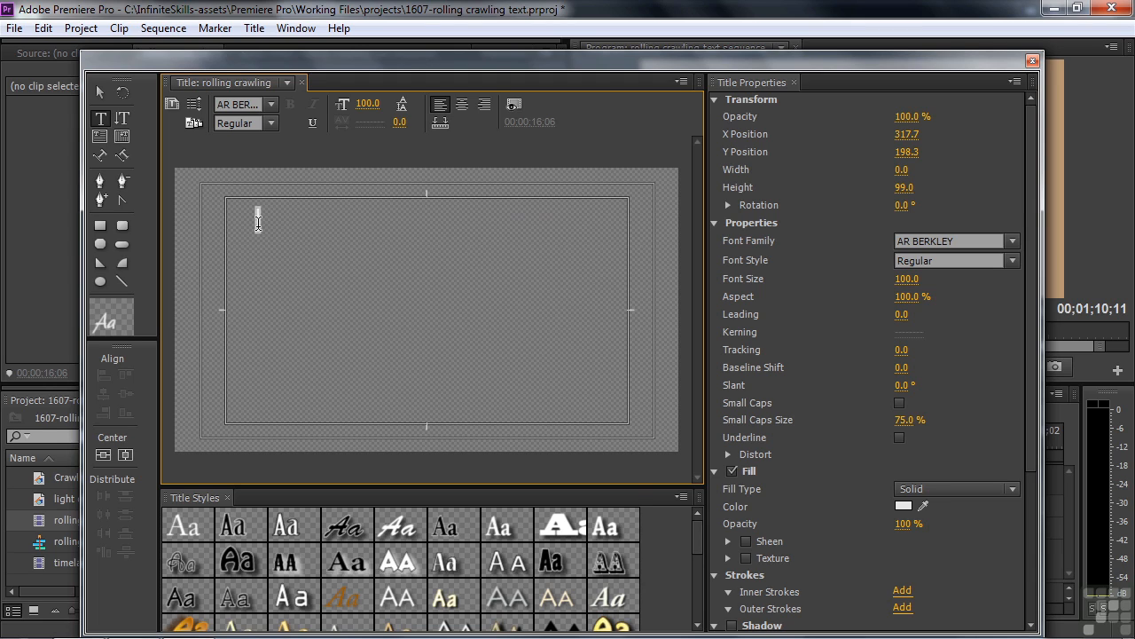
{"action": "type", "text": "Cradits"}
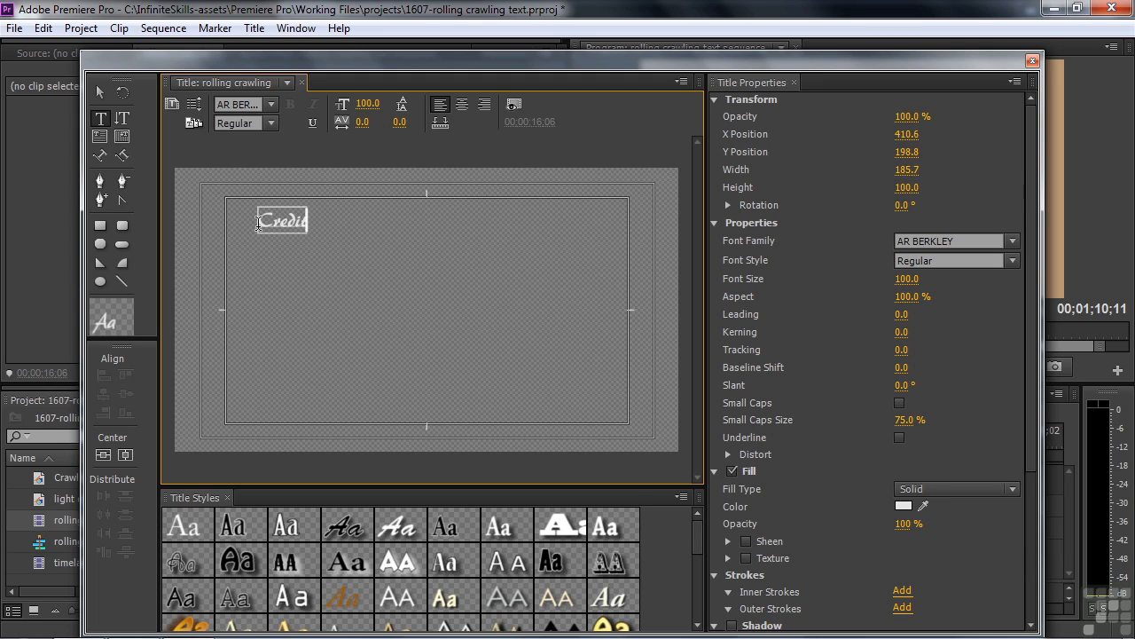
{"action": "left_click", "coordinate": [195, 511]}
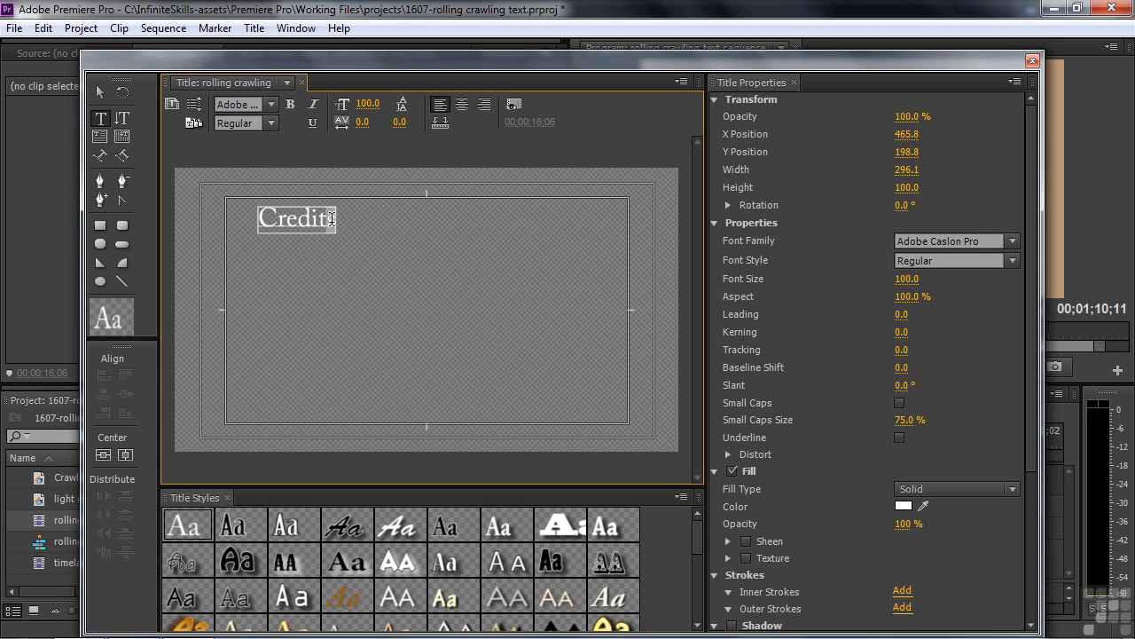
Step: Add lines "new line", "keep on going", "more lines", "down the page", "more", "more", "and even more" below Credits
{"action": "key", "text": "Return"}
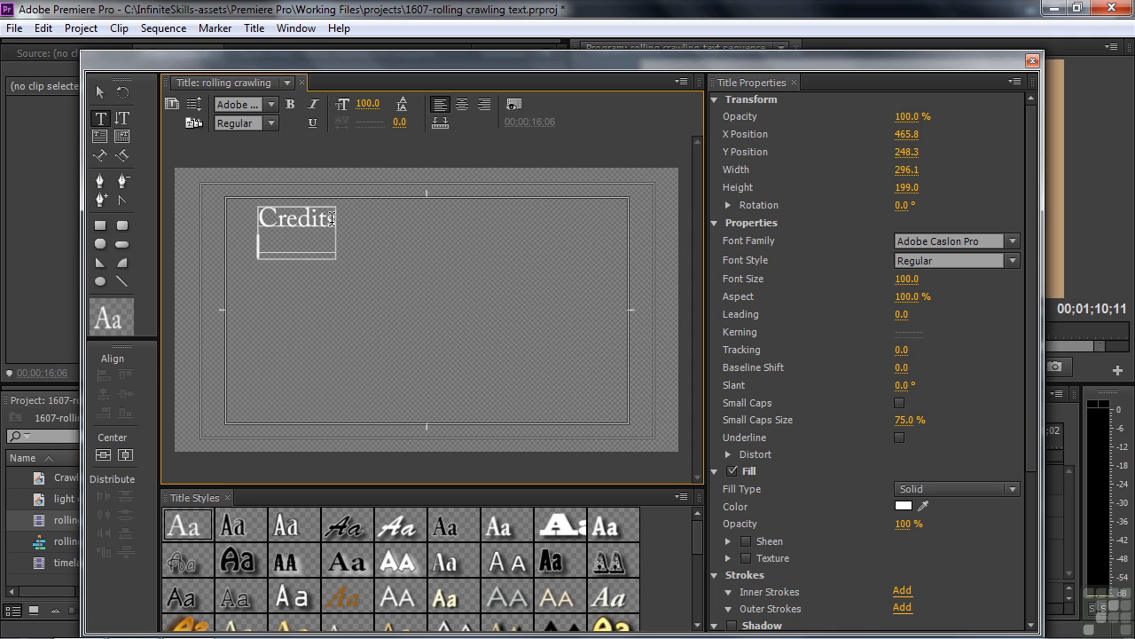
{"action": "type", "text": "new line"}
{"action": "key", "text": "Return"}
{"action": "type", "text": "keep on going"}
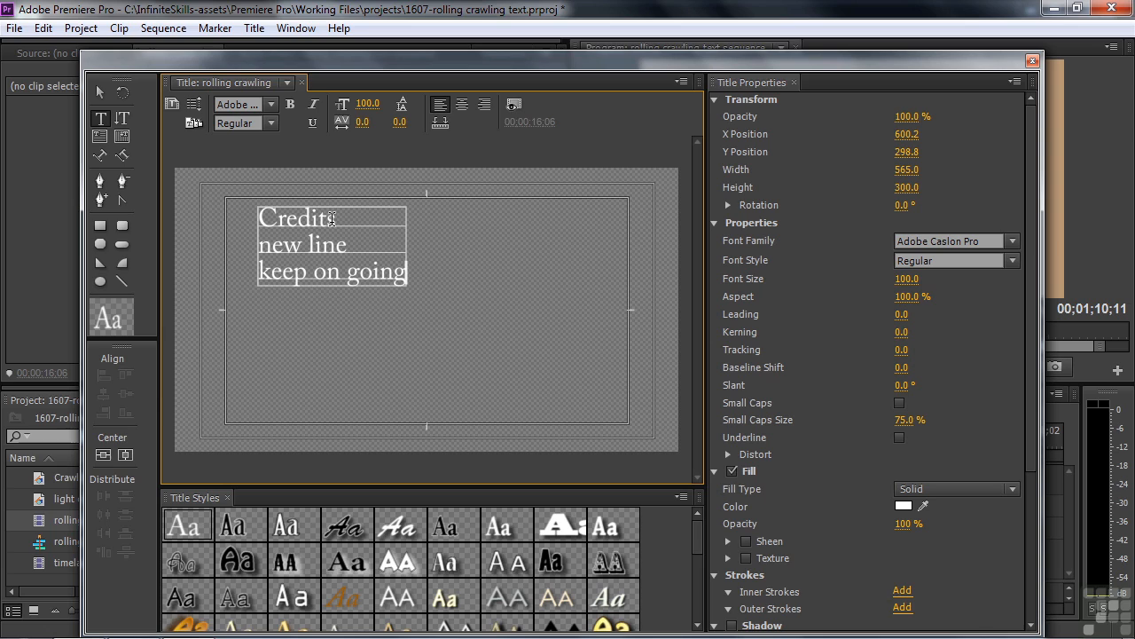
{"action": "key", "text": "Return"}
{"action": "type", "text": "more lines"}
{"action": "key", "text": "Return"}
{"action": "type", "text": "down the page"}
{"action": "key", "text": "Return"}
{"action": "type", "text": "more"}
{"action": "key", "text": "Return"}
{"action": "type", "text": "more"}
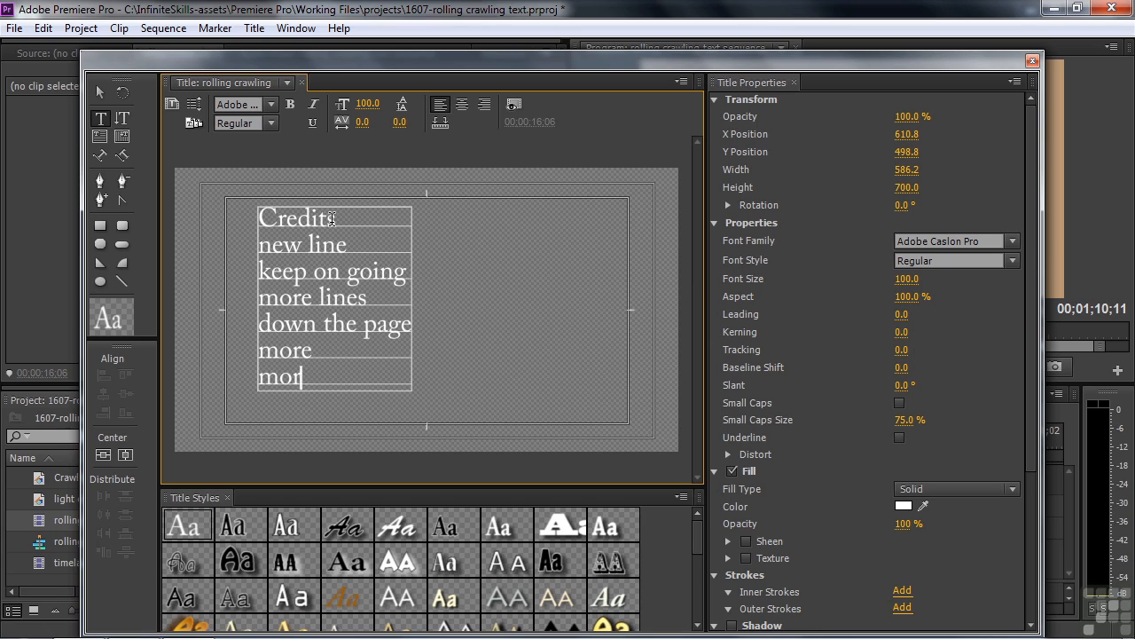
{"action": "key", "text": "Return"}
{"action": "type", "text": "and even more"}
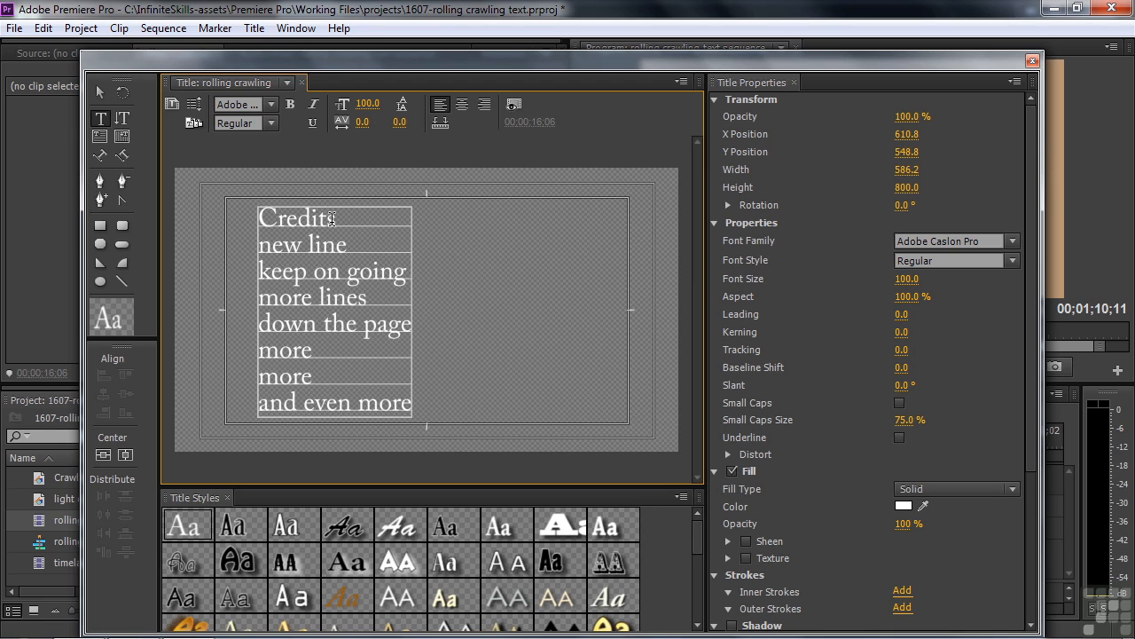
{"action": "key", "text": "Return"}
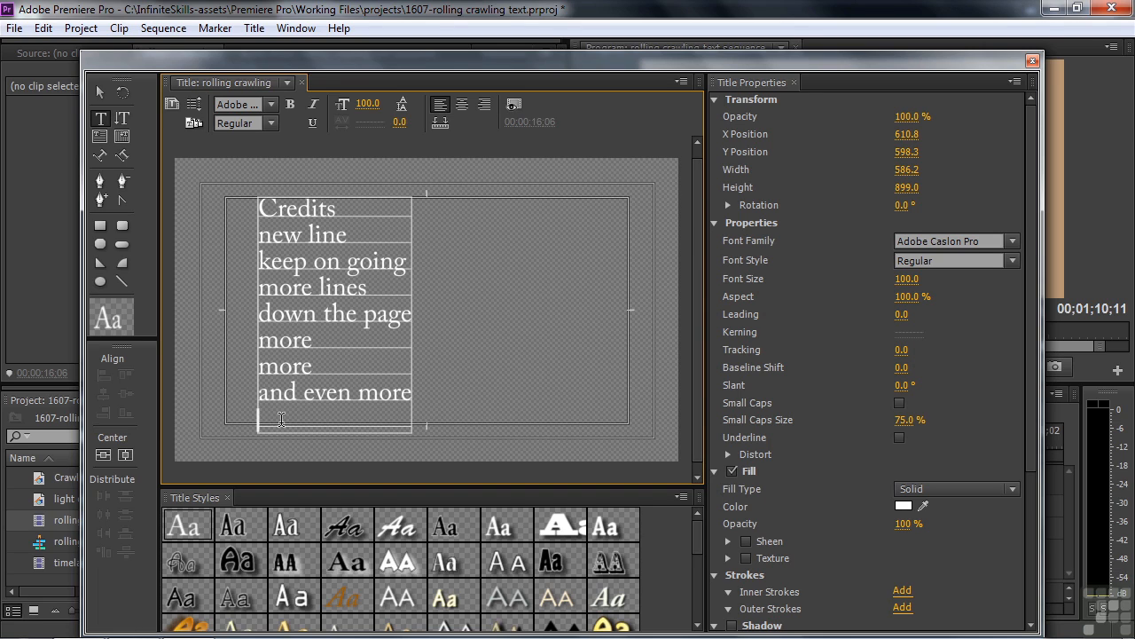
Step: Continue with lines "keep on typing", "down the page", "here we go", "more", "more", a blank line, "even more", "done"
{"action": "type", "text": "kee"}
{"action": "type", "text": "p on typing "}
{"action": "type", "text": "down the page"}
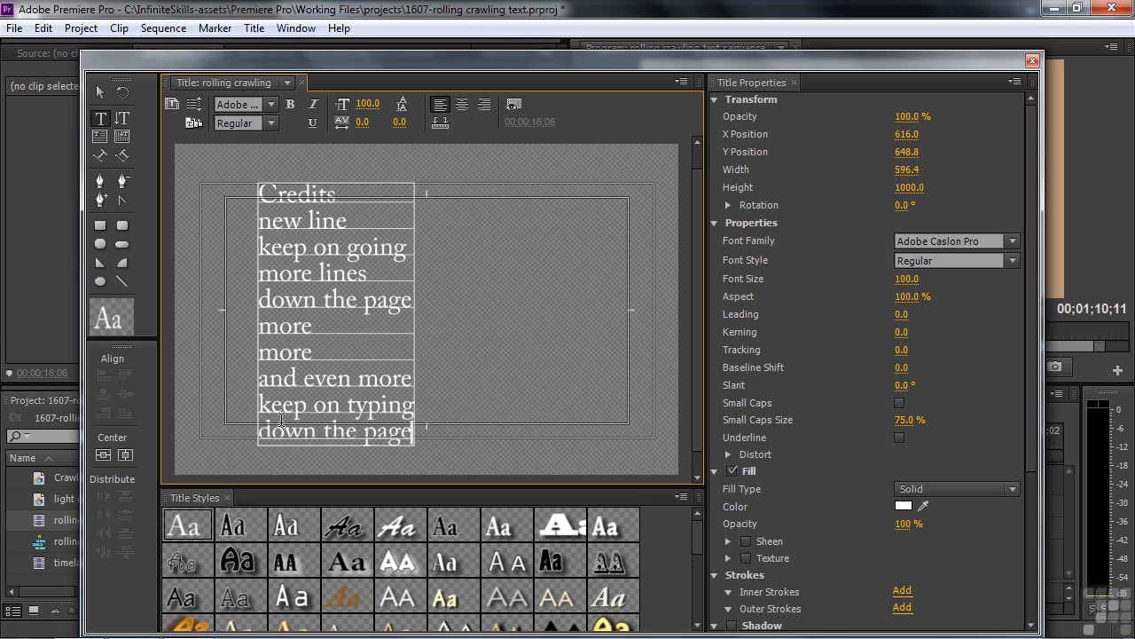
{"action": "key", "text": "Return"}
{"action": "type", "text": "here we go"}
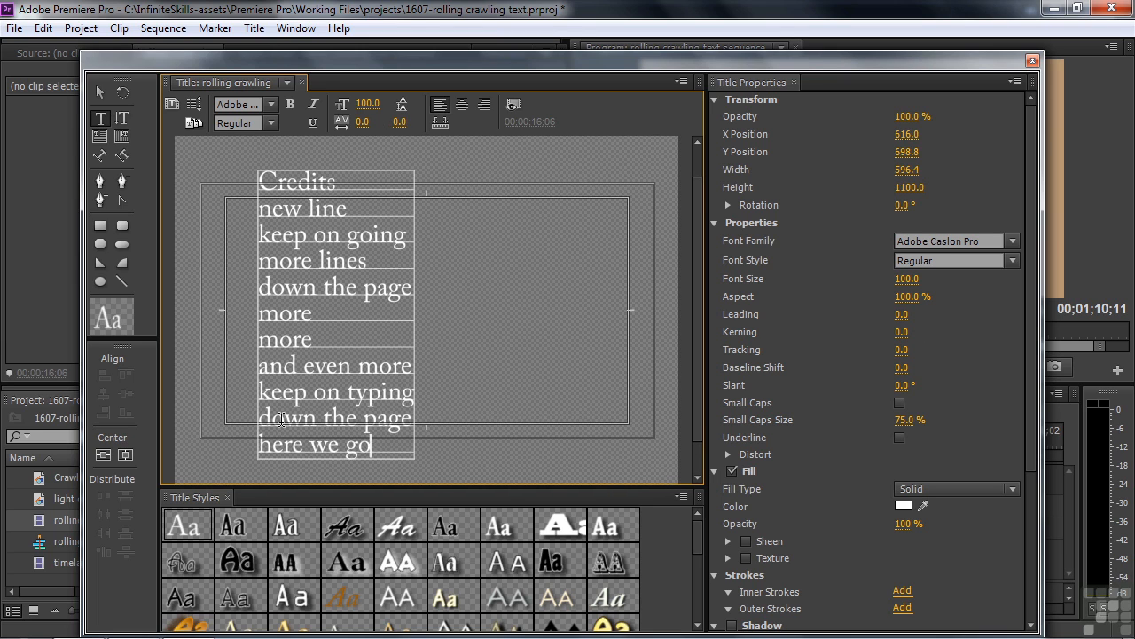
{"action": "key", "text": "Return"}
{"action": "type", "text": "more"}
{"action": "key", "text": "Return"}
{"action": "type", "text": "mor e"}
{"action": "key", "text": "Return"}
{"action": "key", "text": "Return"}
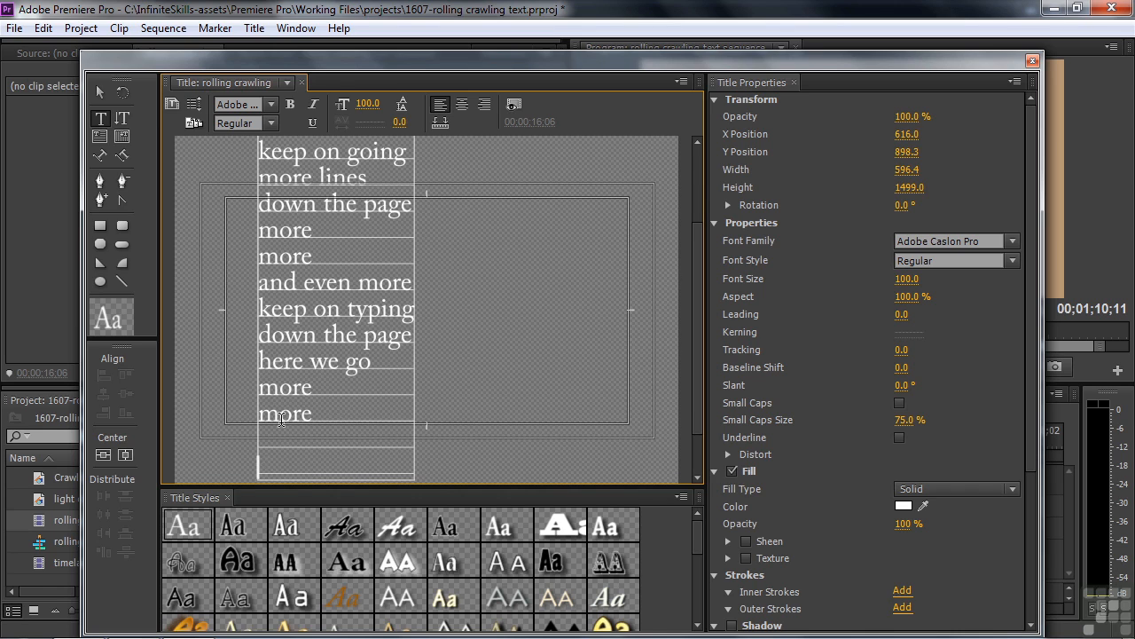
{"action": "type", "text": "even more"}
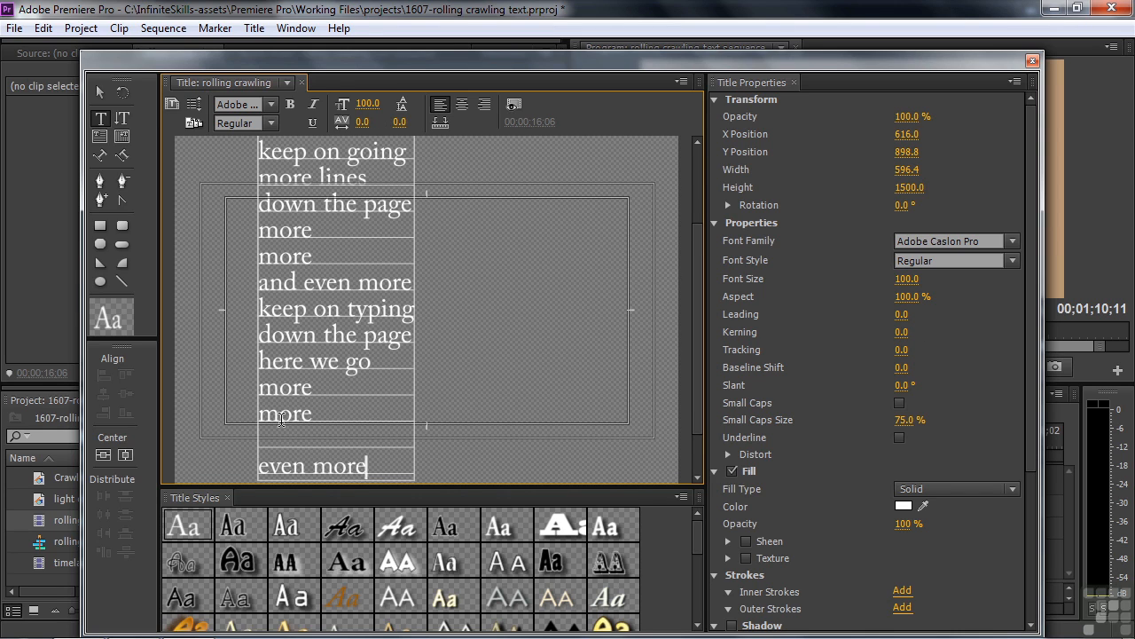
{"action": "key", "text": "Return"}
{"action": "type", "text": "done"}
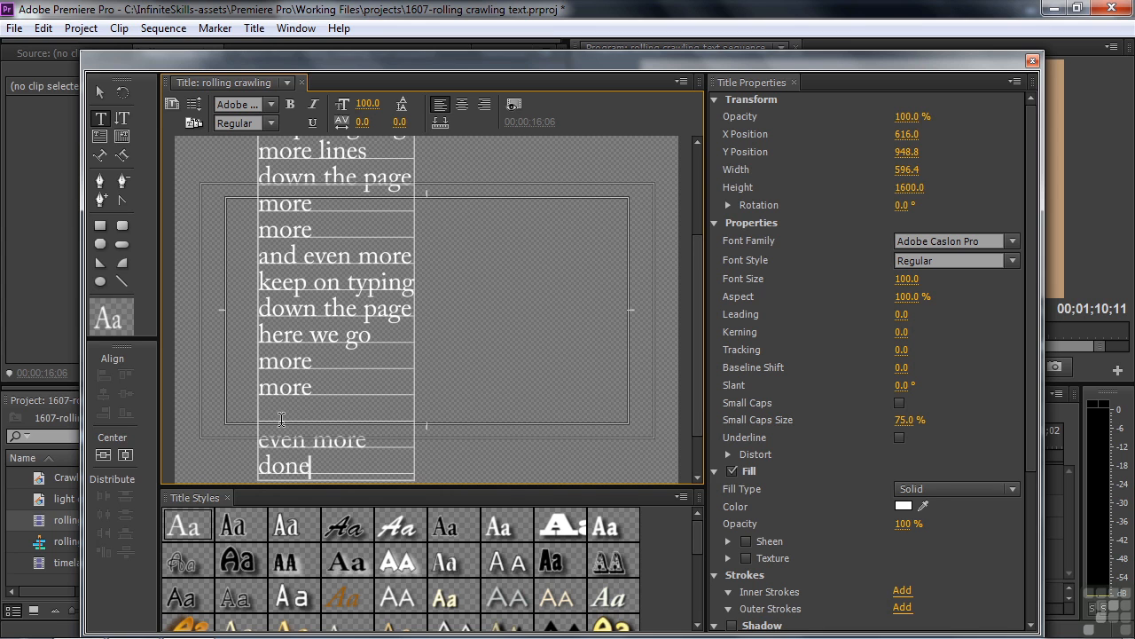
Step: Set the roll to Start Off Screen with Ease-In 60, Ease-Out 30 and Postroll 30 frames, then close the titler
{"action": "left_click_drag", "start_coordinate": [696, 421], "coordinate": [702, 275]}
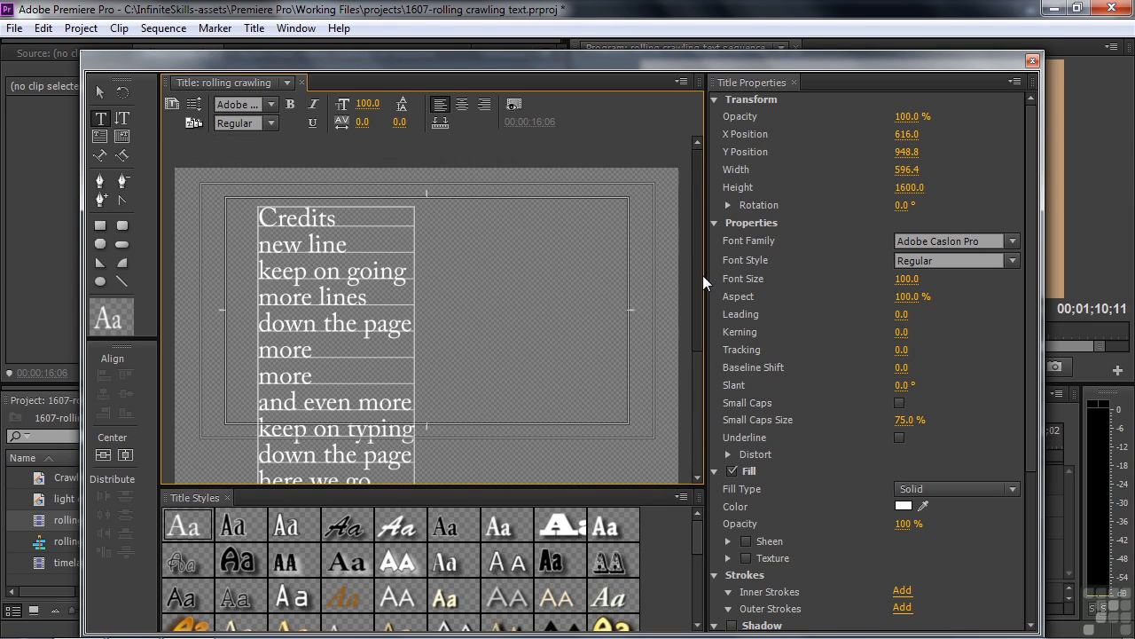
{"action": "left_click", "coordinate": [194, 106]}
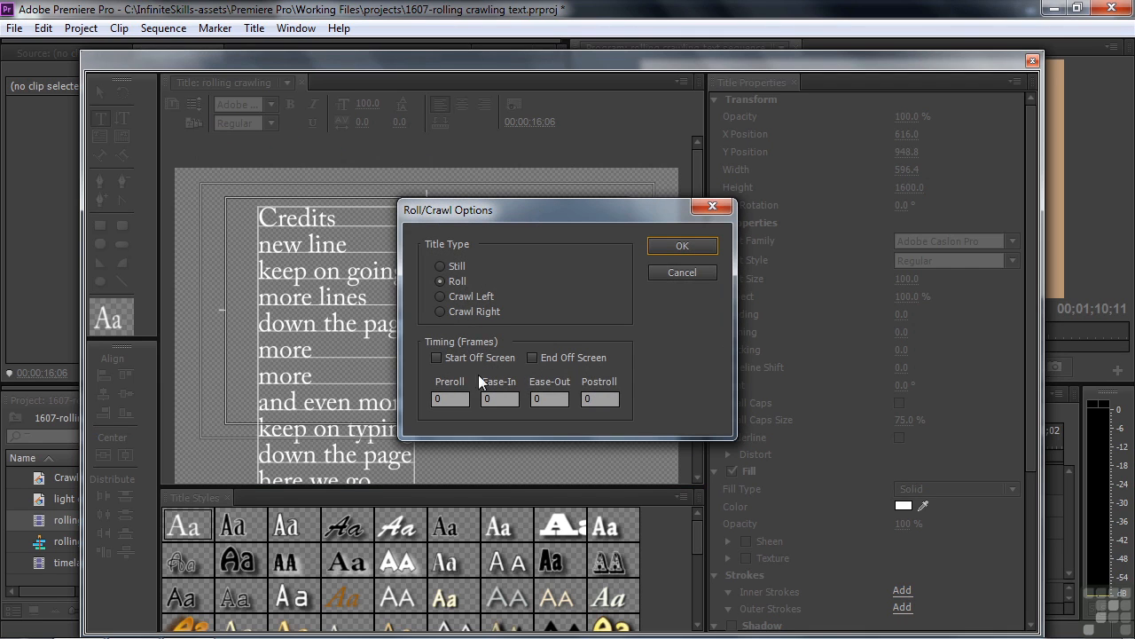
{"action": "left_click", "coordinate": [436, 356]}
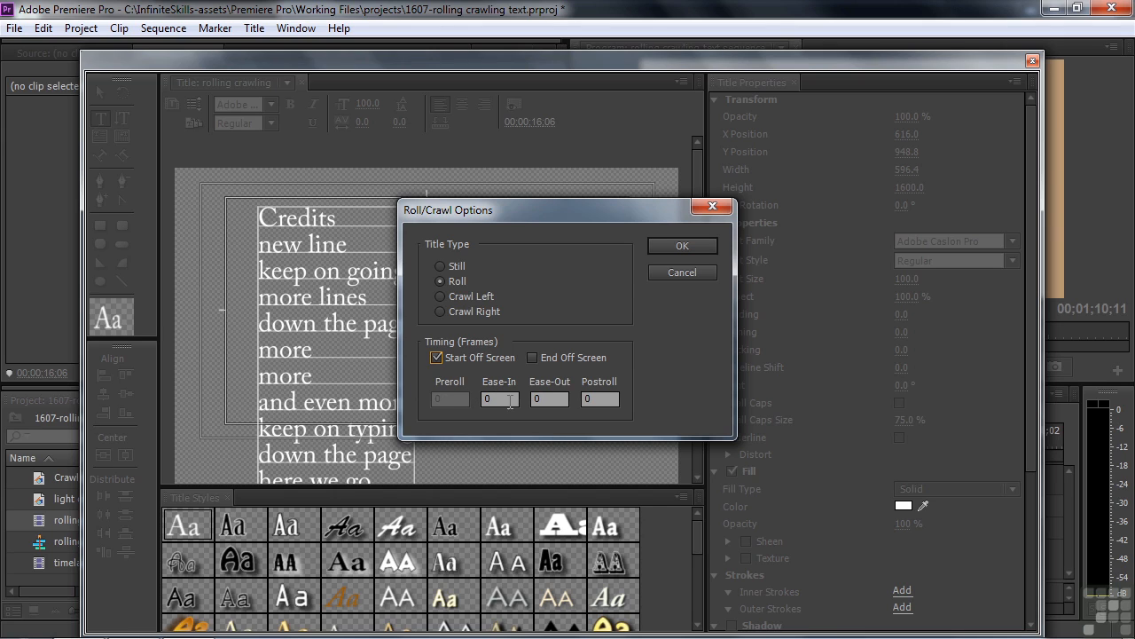
{"action": "left_click", "coordinate": [488, 399]}
{"action": "type", "text": "60"}
{"action": "key", "text": "Tab"}
{"action": "type", "text": "30"}
{"action": "key", "text": "Tab"}
{"action": "type", "text": "30"}
{"action": "left_click", "coordinate": [690, 249]}
{"action": "left_click", "coordinate": [1032, 61]}
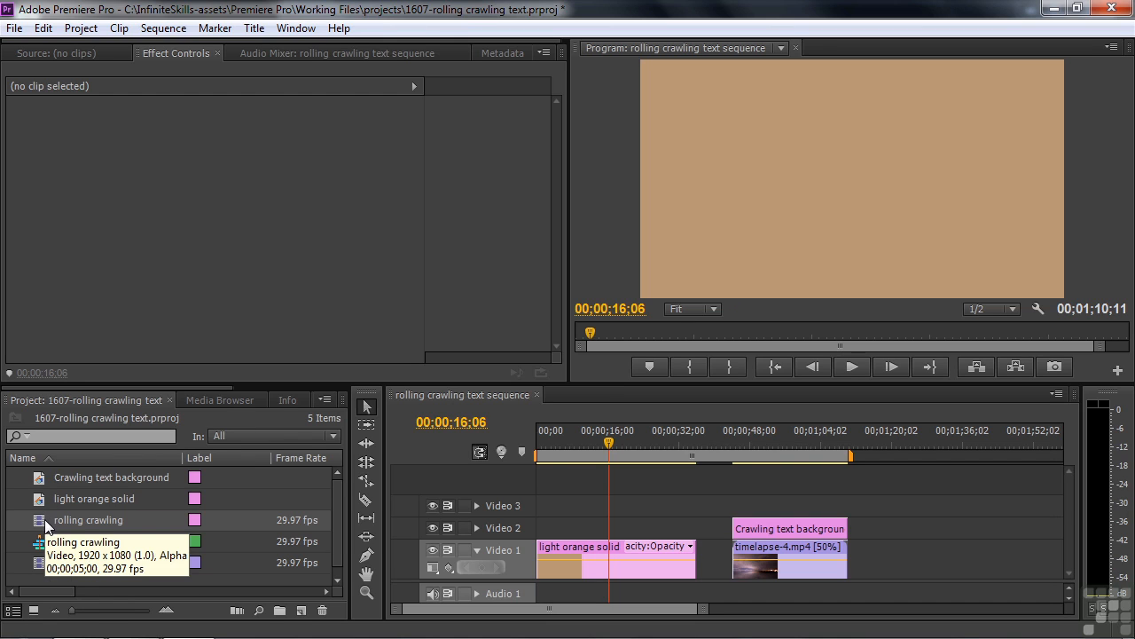
Step: Place the rolling crawling title at the start of Video 2 and play the sequence from the beginning
{"action": "left_click_drag", "start_coordinate": [44, 525], "coordinate": [545, 527]}
{"action": "left_click_drag", "start_coordinate": [618, 449], "coordinate": [543, 461]}
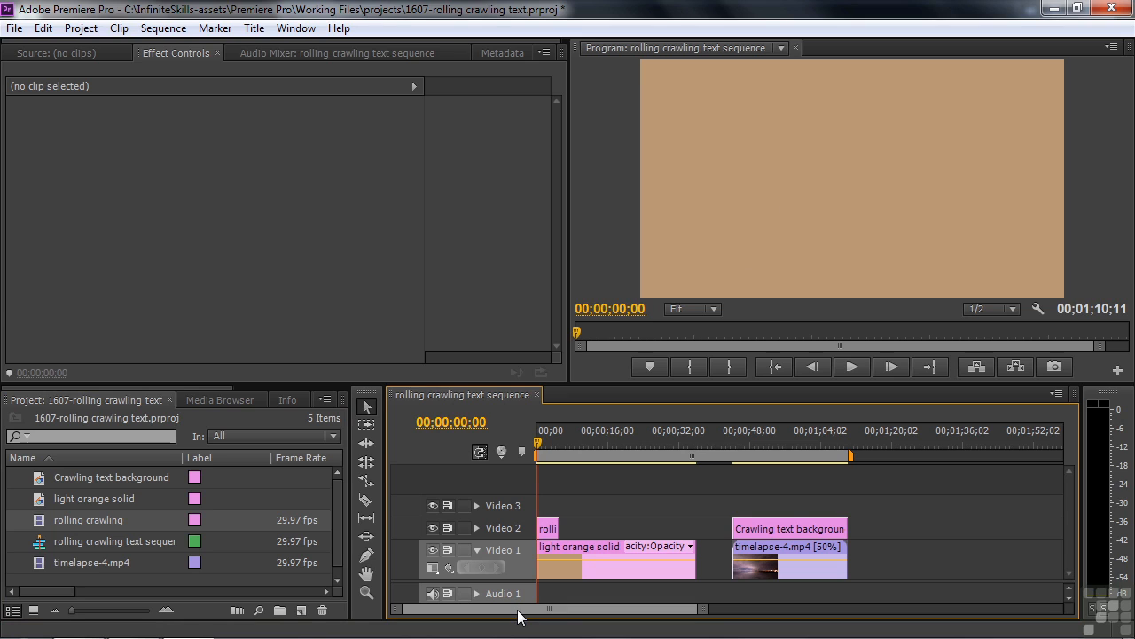
{"action": "key", "text": "space"}
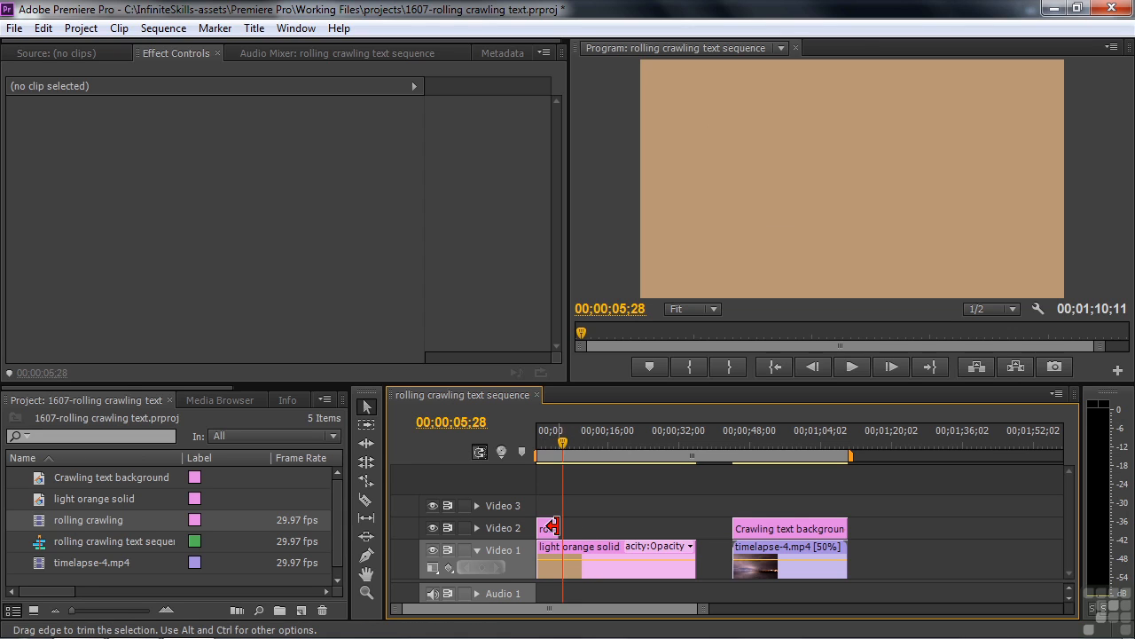
Step: Extend the title clip's end to about 16 seconds and preview the roll from the start
{"action": "left_click_drag", "start_coordinate": [552, 528], "coordinate": [612, 529]}
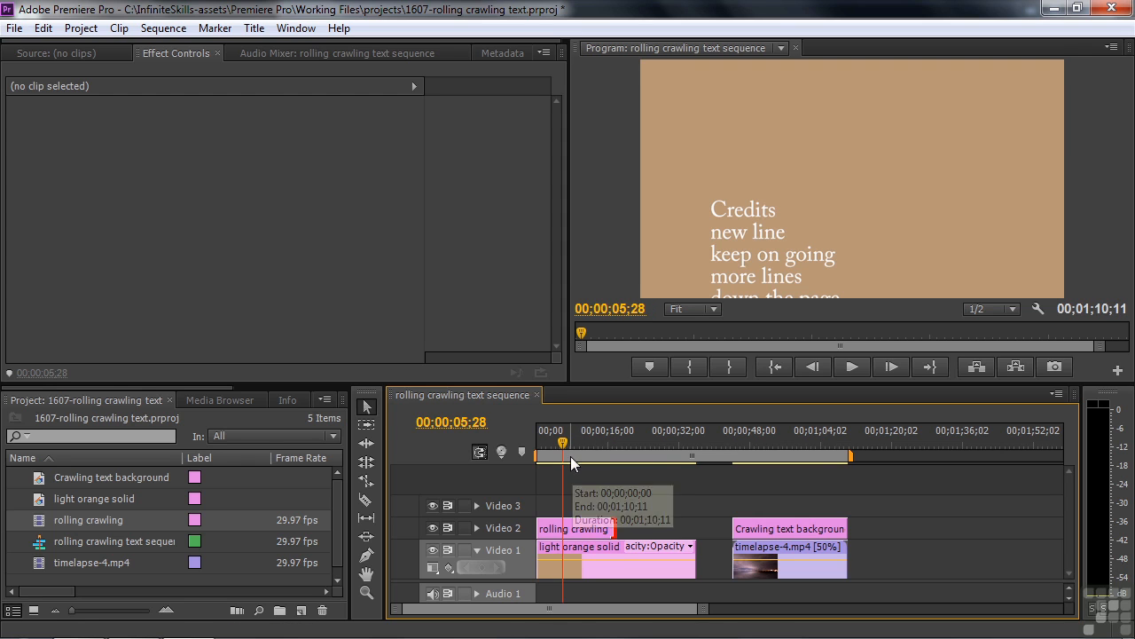
{"action": "key", "text": "Home"}
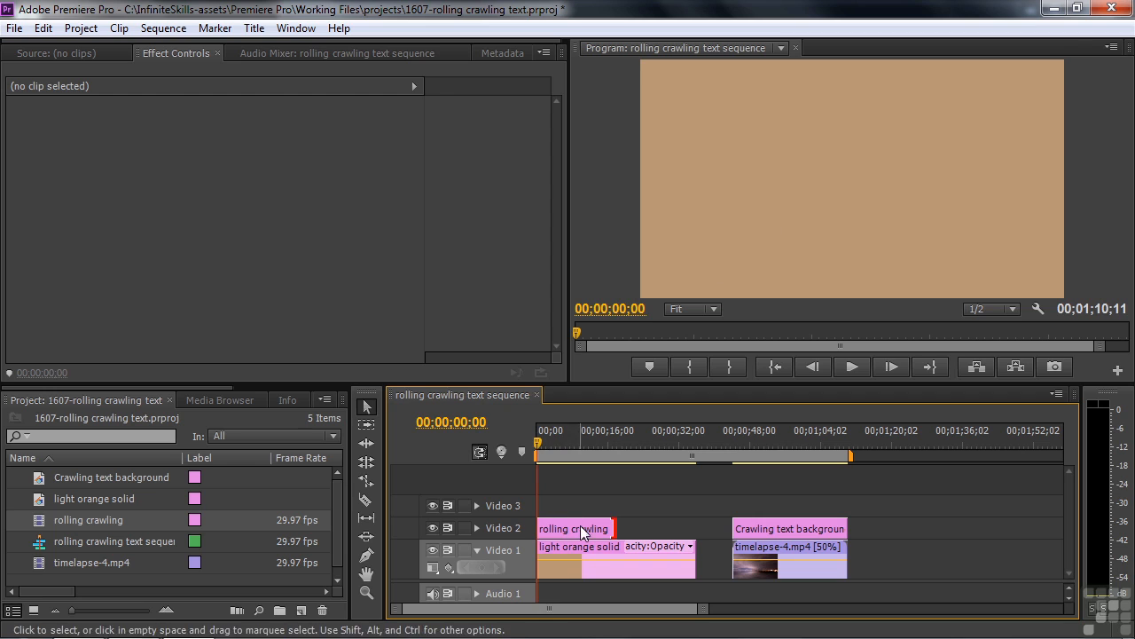
{"action": "key", "text": "space"}
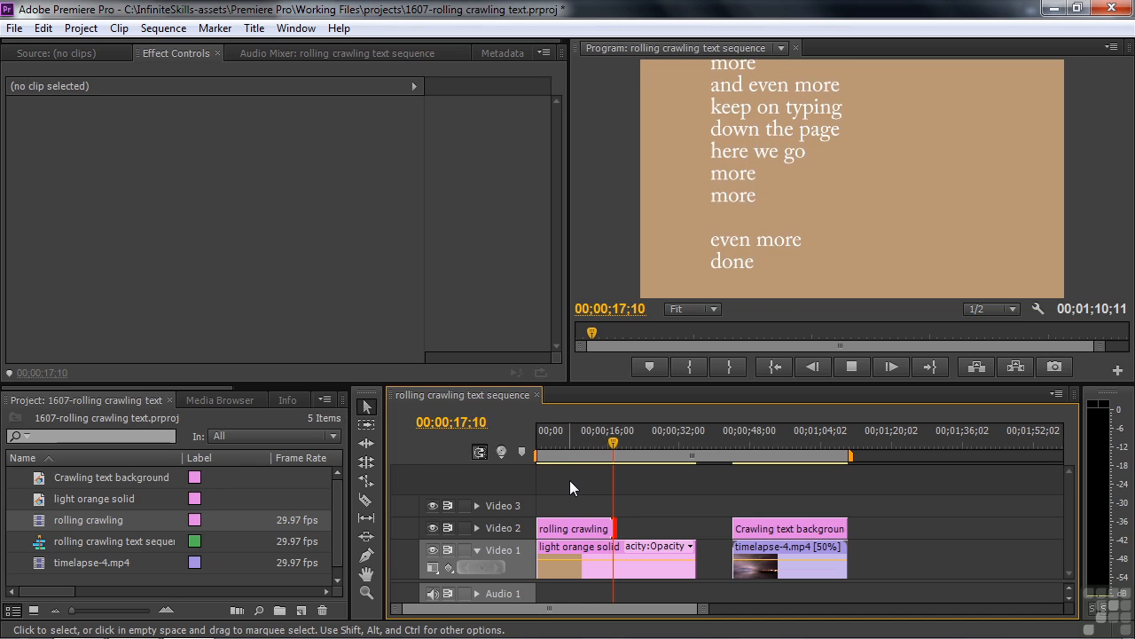
{"action": "key", "text": "space"}
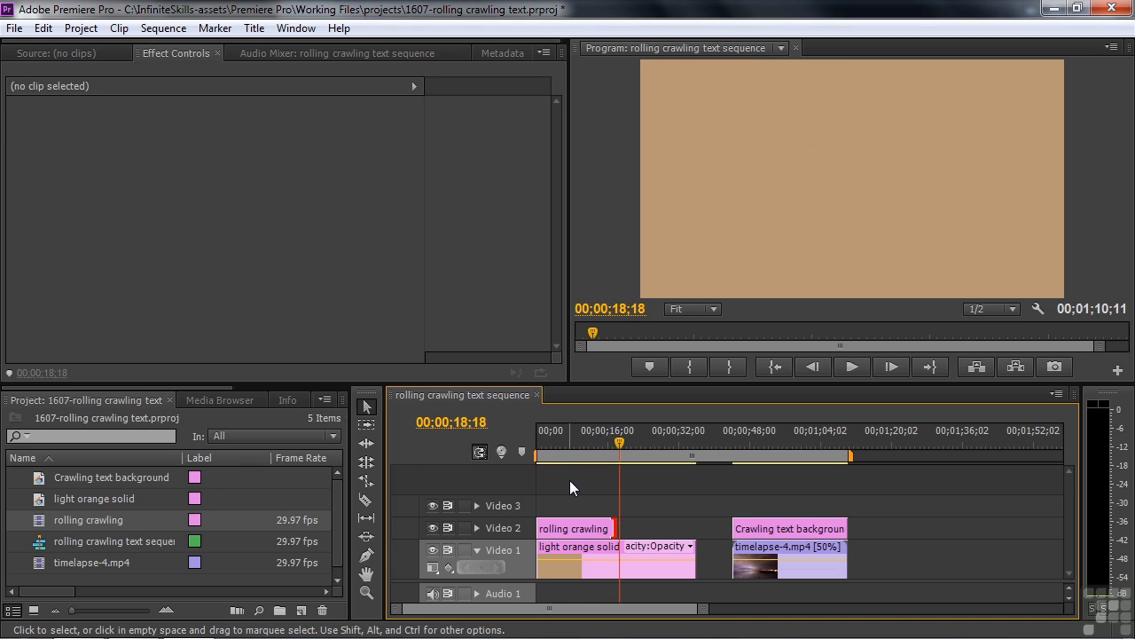
Step: Reopen the rolling title, enable End Off Screen in its roll/crawl options, and close the titler
{"action": "double_click", "coordinate": [558, 527]}
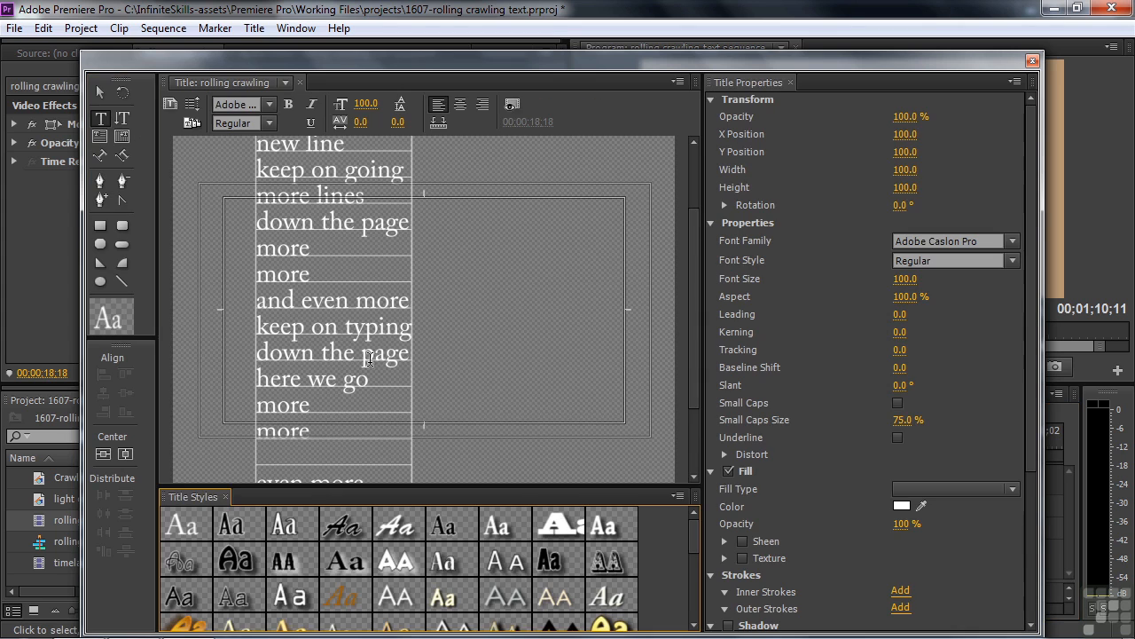
{"action": "left_click", "coordinate": [192, 105]}
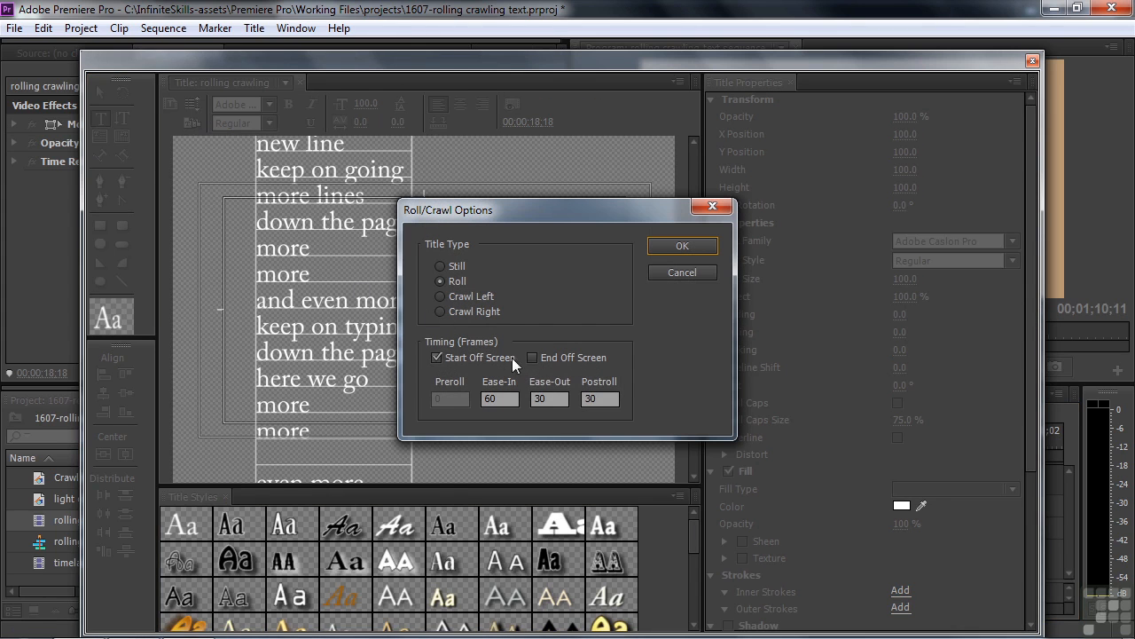
{"action": "left_click", "coordinate": [534, 357]}
{"action": "left_click", "coordinate": [679, 249]}
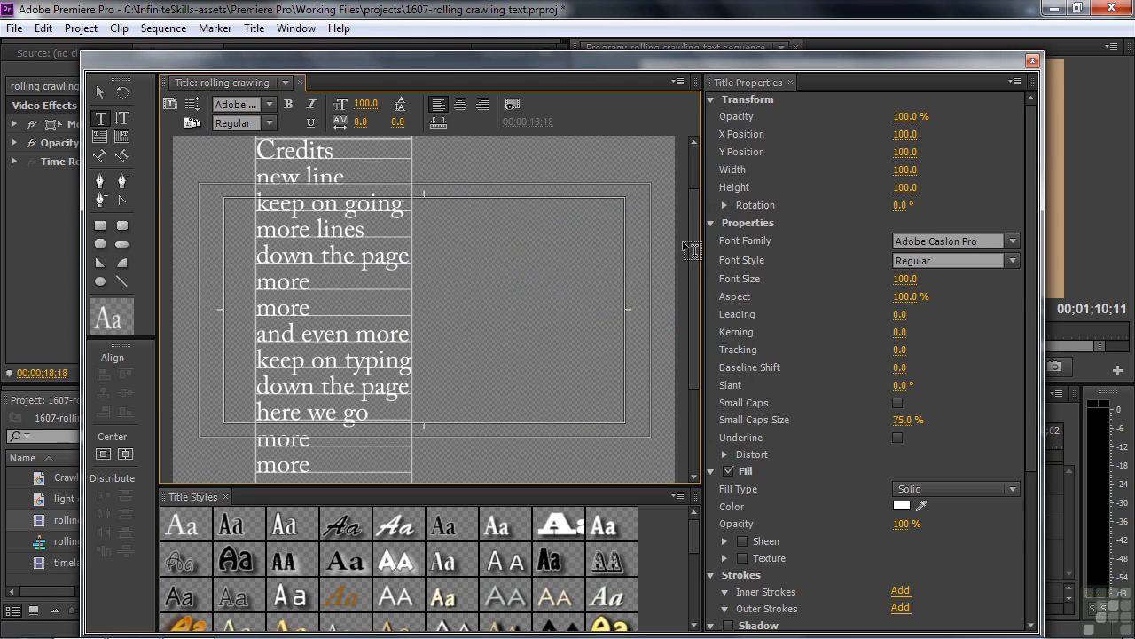
{"action": "left_click", "coordinate": [1031, 62]}
Step: Preview the end of the roll and trim the title clip's end back to about 16 seconds
{"action": "left_click", "coordinate": [591, 453]}
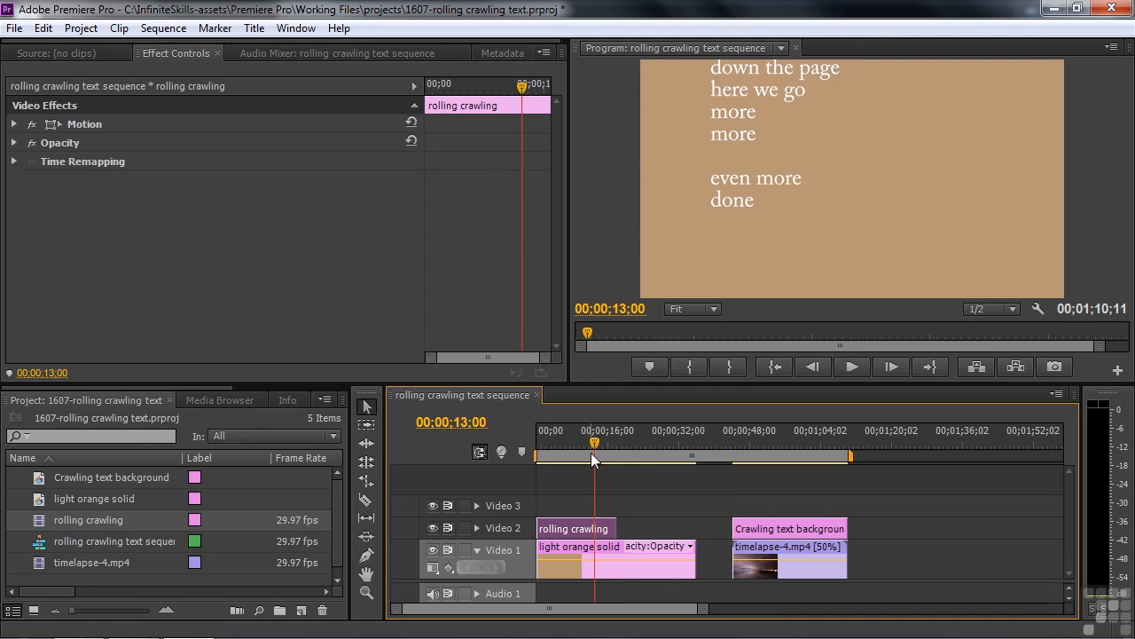
{"action": "key", "text": "space"}
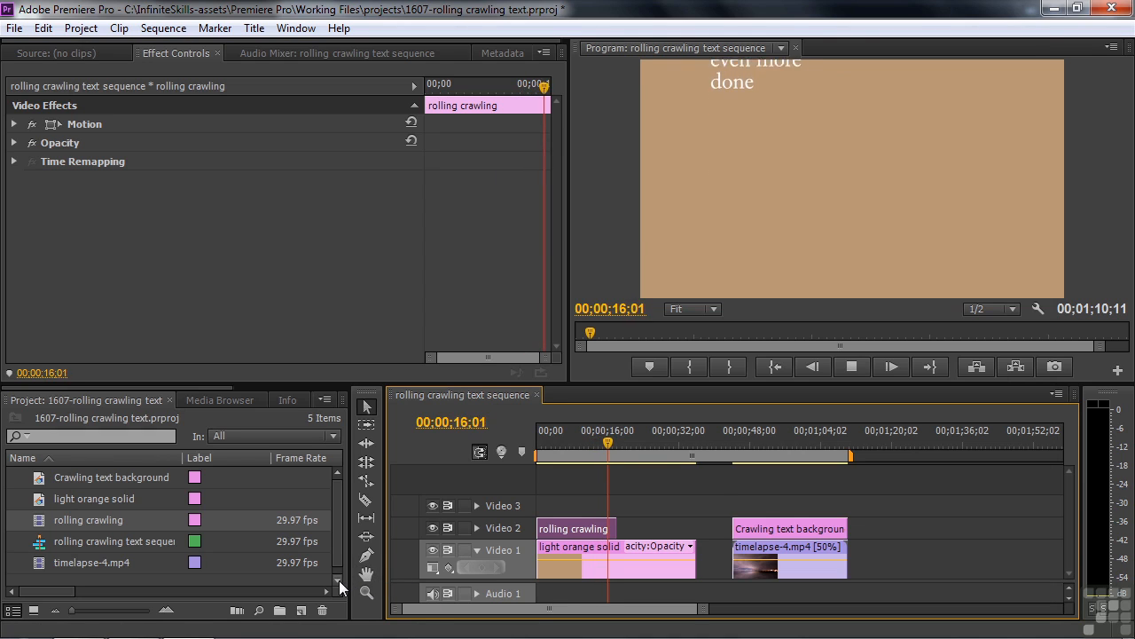
{"action": "key", "text": "space"}
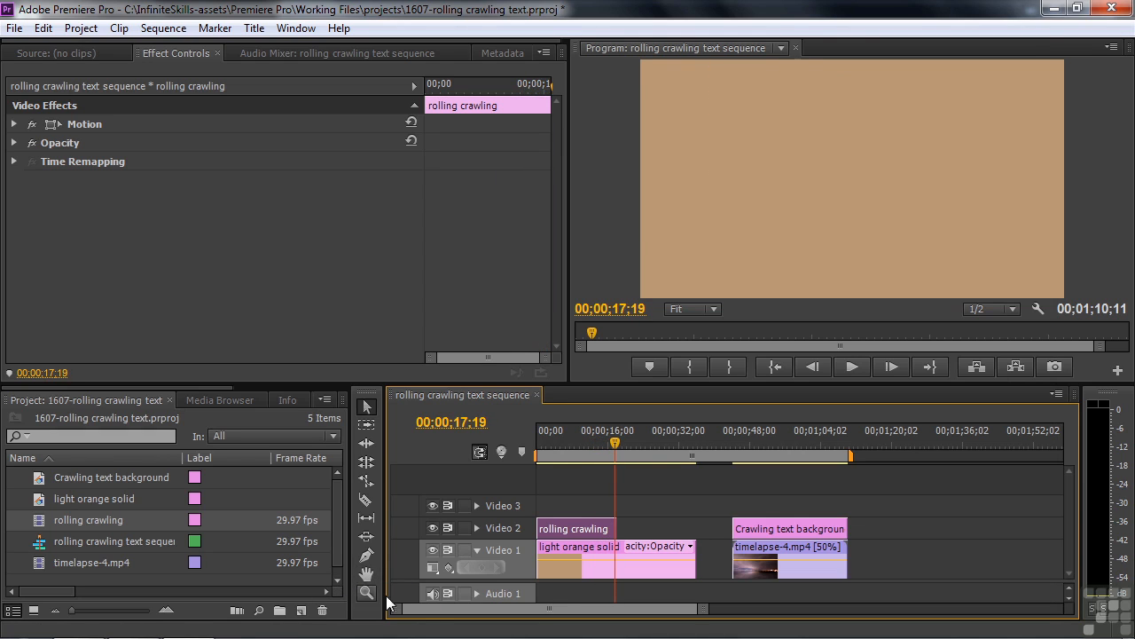
{"action": "left_click_drag", "start_coordinate": [613, 452], "coordinate": [563, 502]}
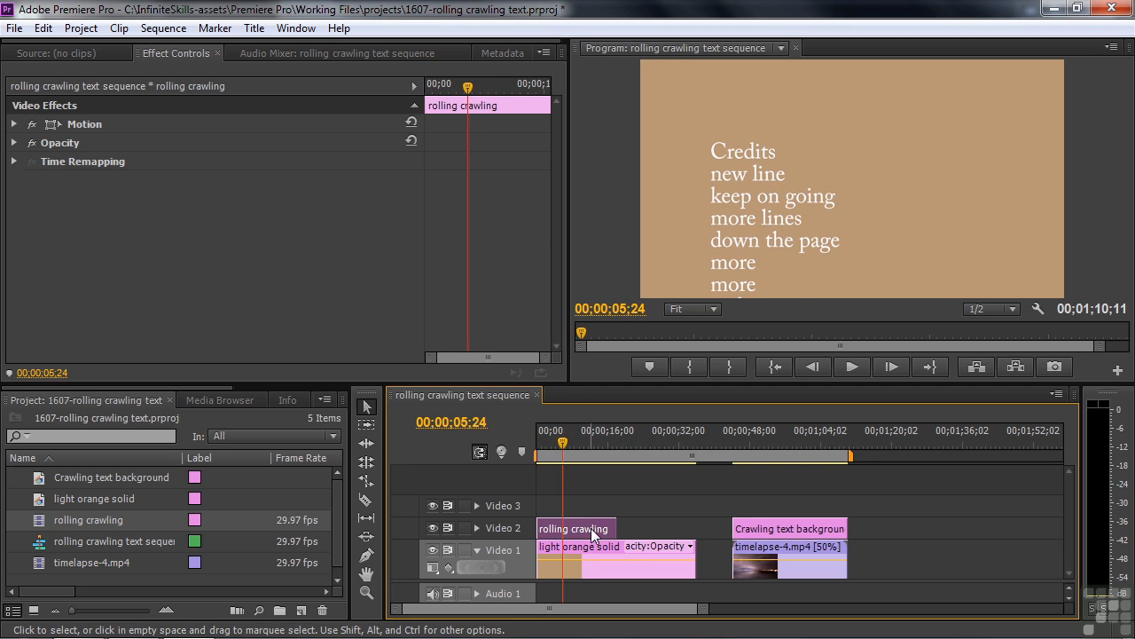
{"action": "mouse_move", "coordinate": [614, 529]}
{"action": "left_mouse_down"}
{"action": "mouse_move", "coordinate": [644, 523]}
{"action": "mouse_move", "coordinate": [583, 527]}
{"action": "mouse_move", "coordinate": [600, 527]}
{"action": "left_mouse_up"}
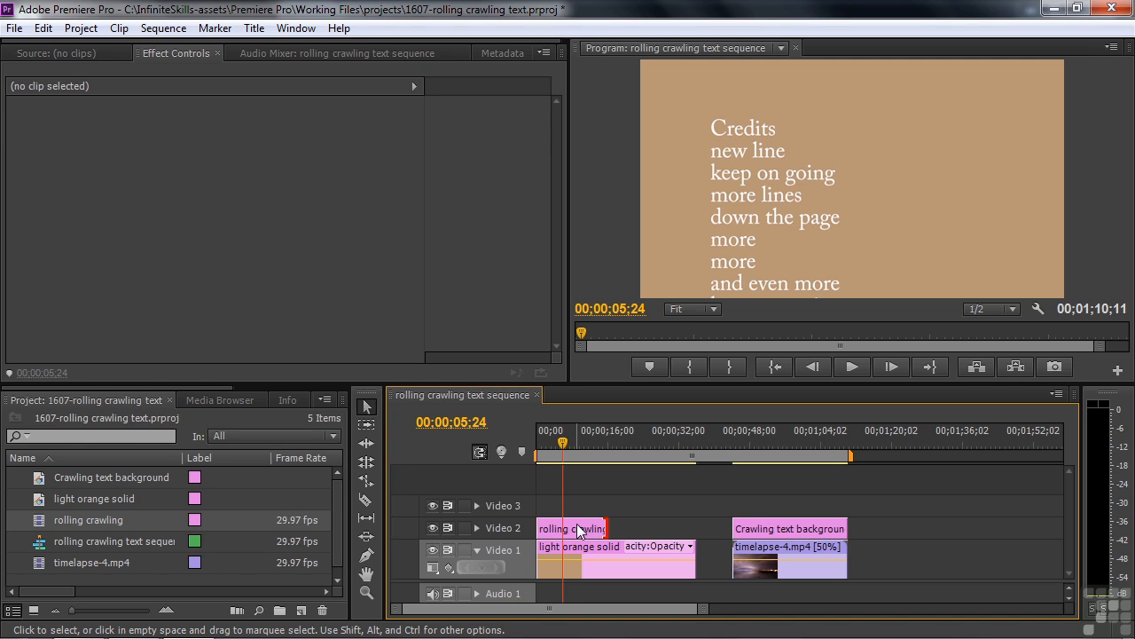
Step: Reopen the title and change its title type to Crawl Left in the roll/crawl options
{"action": "double_click", "coordinate": [578, 529]}
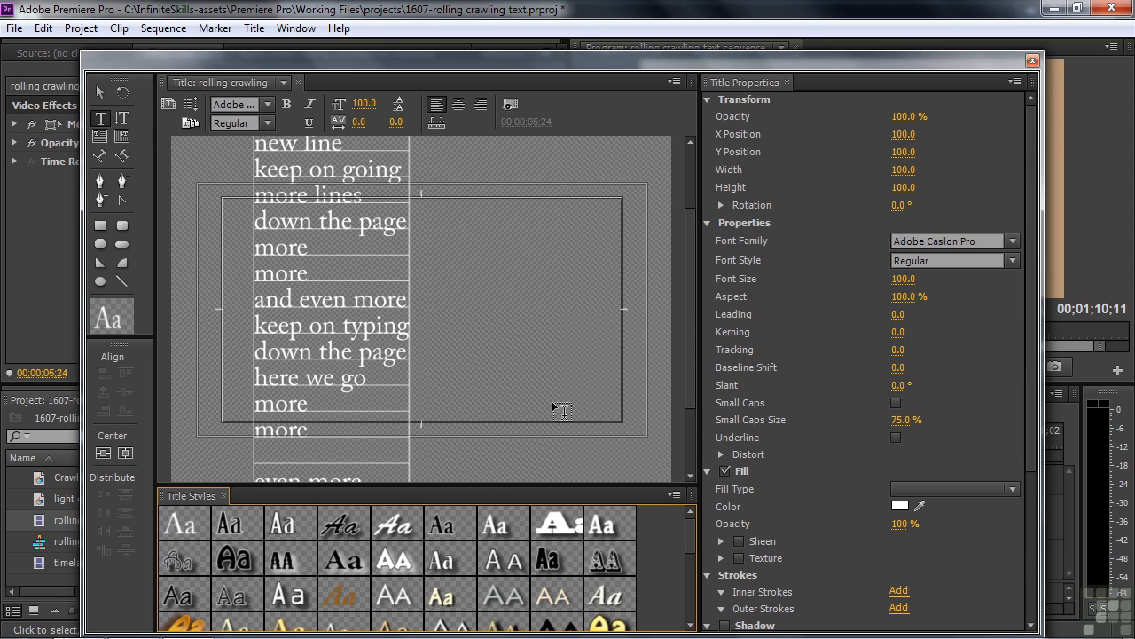
{"action": "mouse_move", "coordinate": [689, 339]}
{"action": "left_mouse_down"}
{"action": "mouse_move", "coordinate": [686, 330]}
{"action": "mouse_move", "coordinate": [681, 357]}
{"action": "left_mouse_up"}
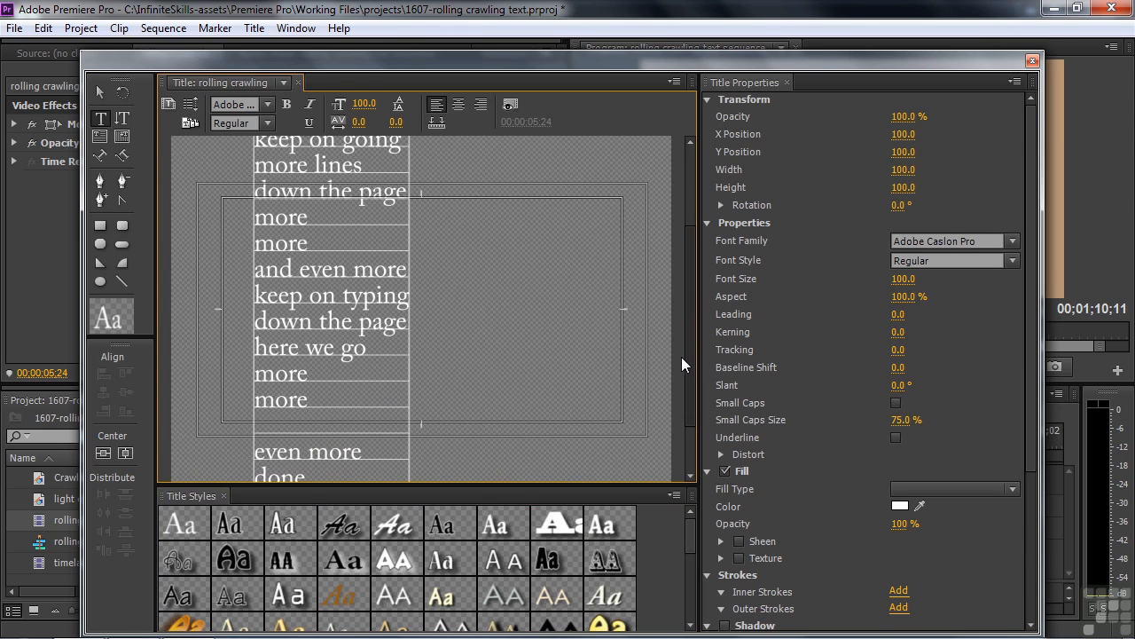
{"action": "left_click", "coordinate": [189, 104]}
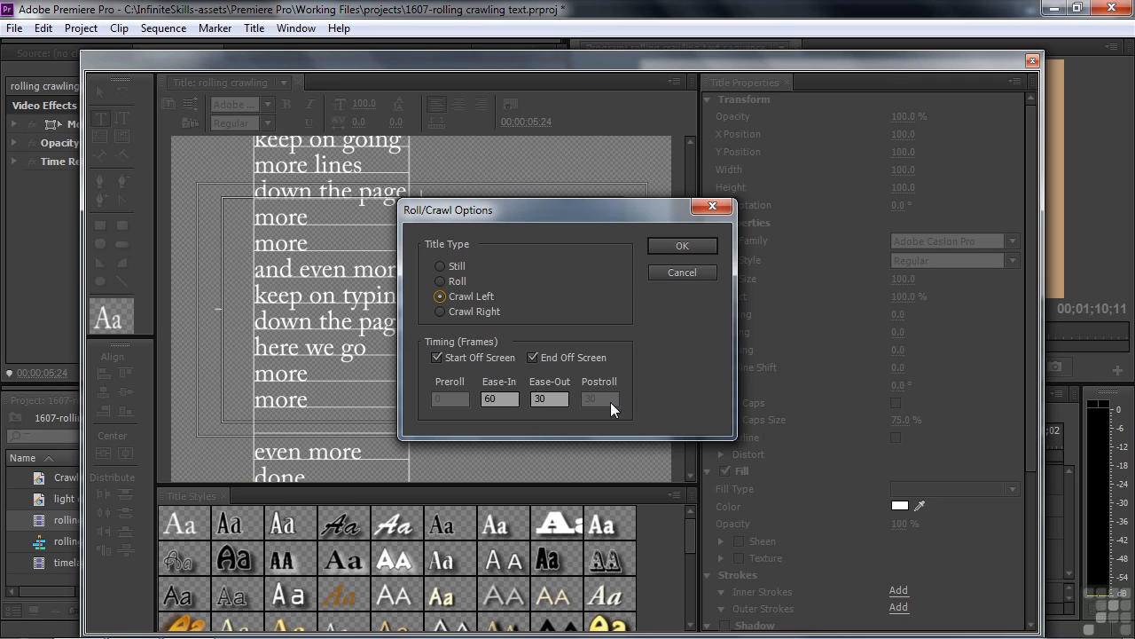
{"action": "left_click", "coordinate": [683, 247]}
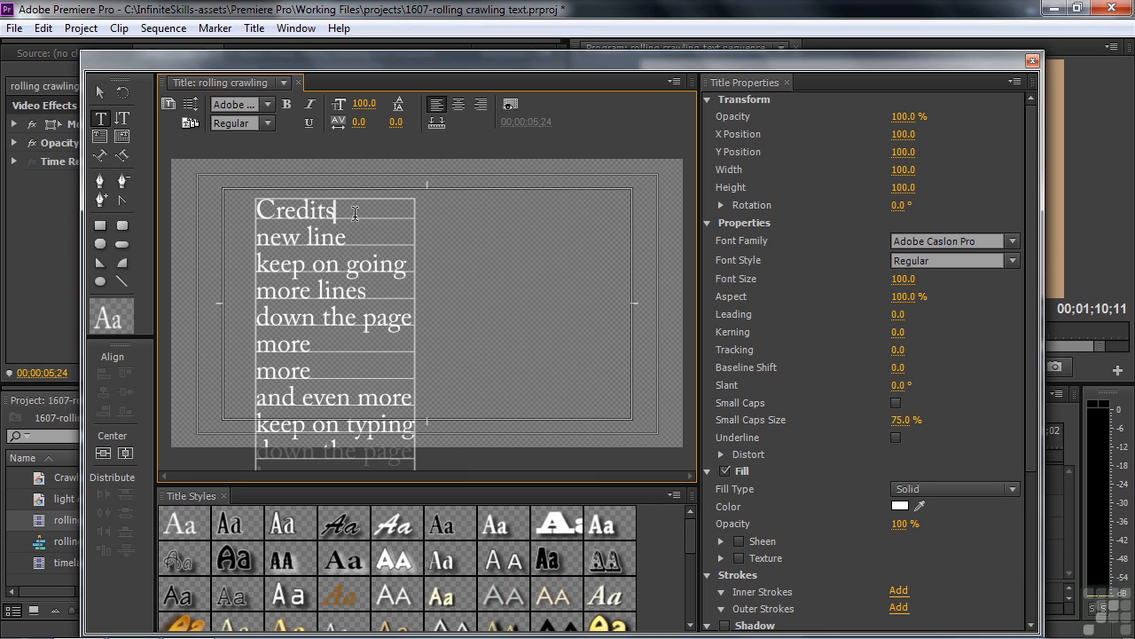
Step: Remove the line breaks so all the credit lines run together on one line
{"action": "key", "text": "Delete"}
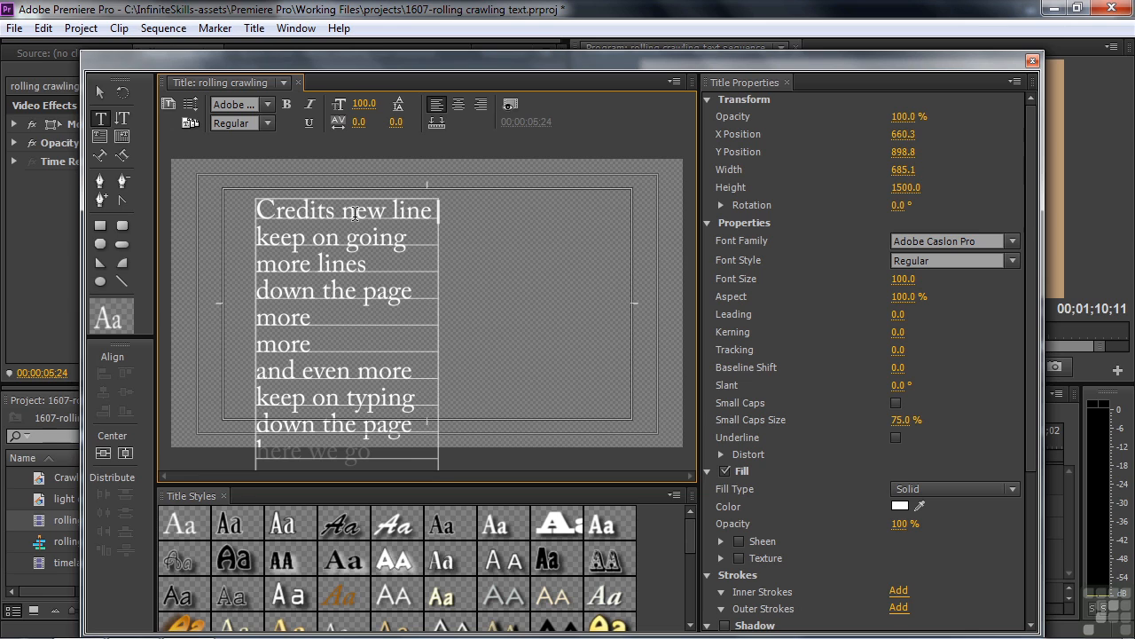
{"action": "key", "text": "Delete"}
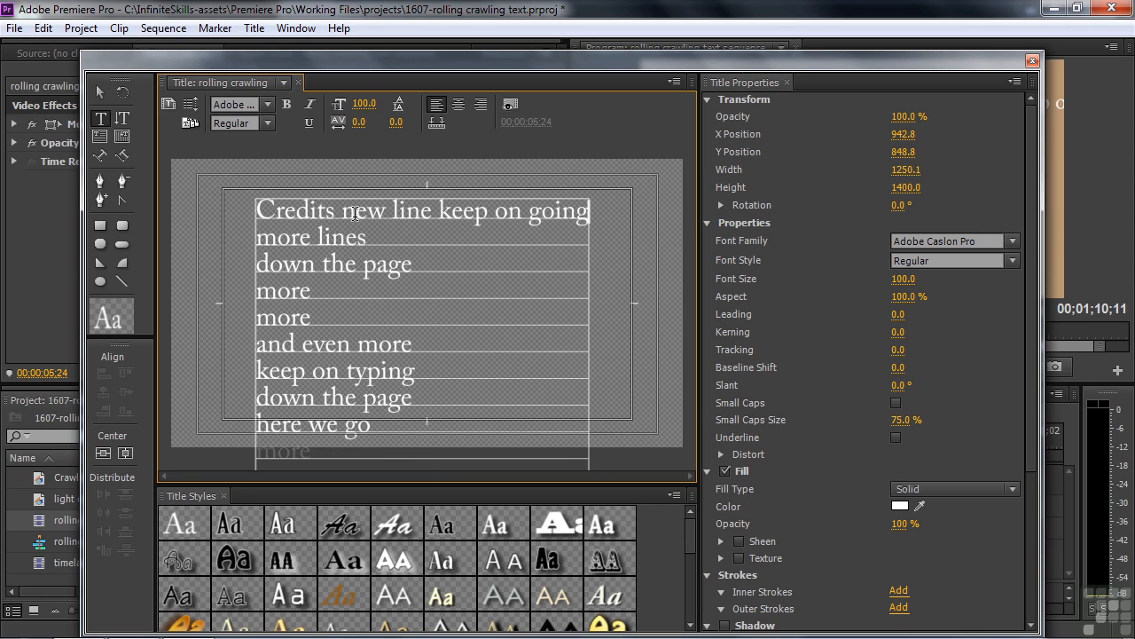
{"action": "key", "text": "Delete"}
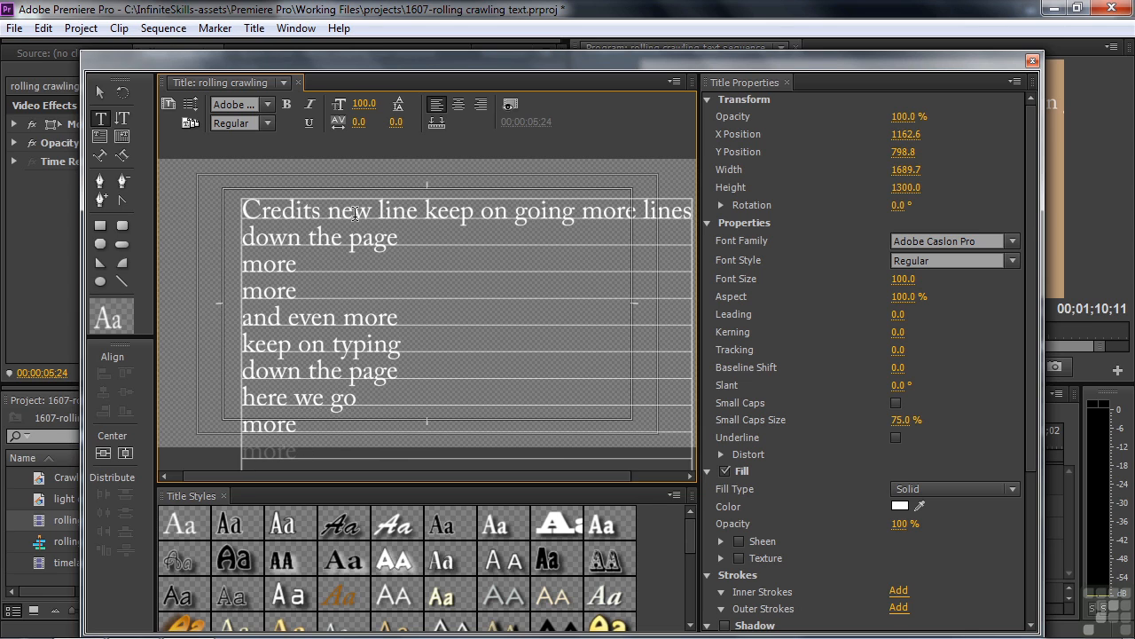
{"action": "key", "text": "Delete"}
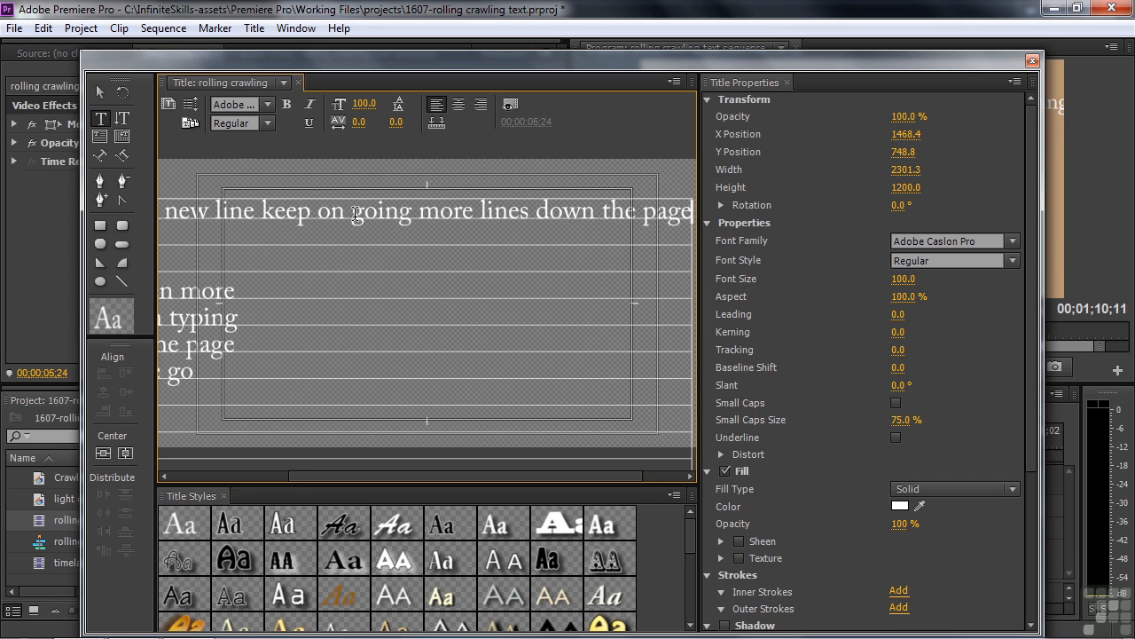
{"action": "key", "text": "Delete"}
{"action": "key", "text": "Delete"}
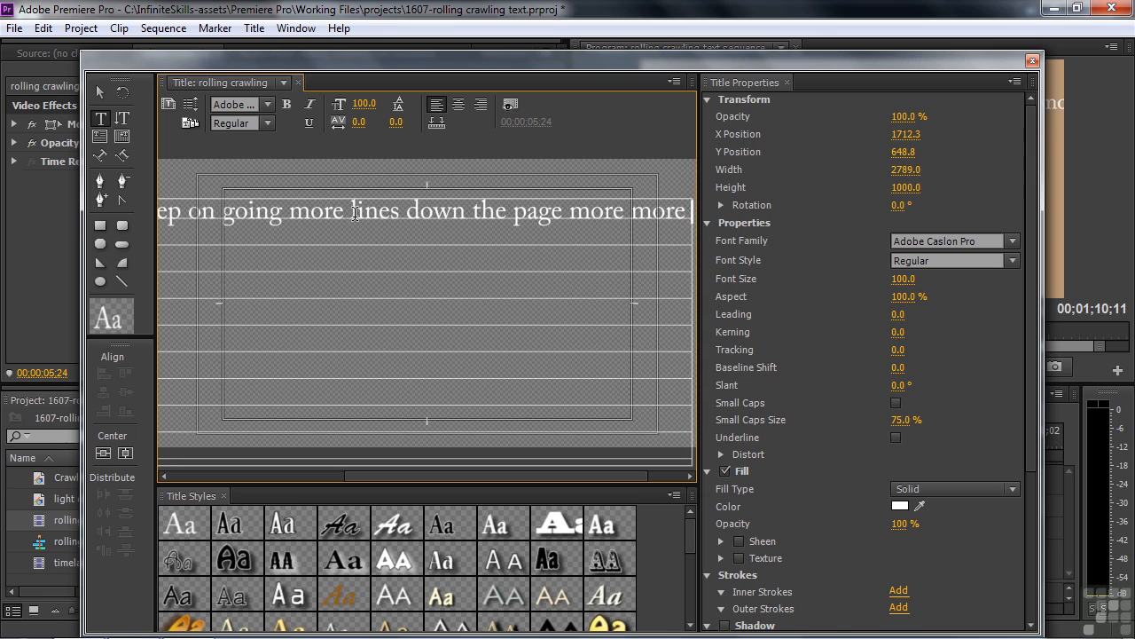
{"action": "key", "text": "Delete"}
{"action": "key", "text": "Delete"}
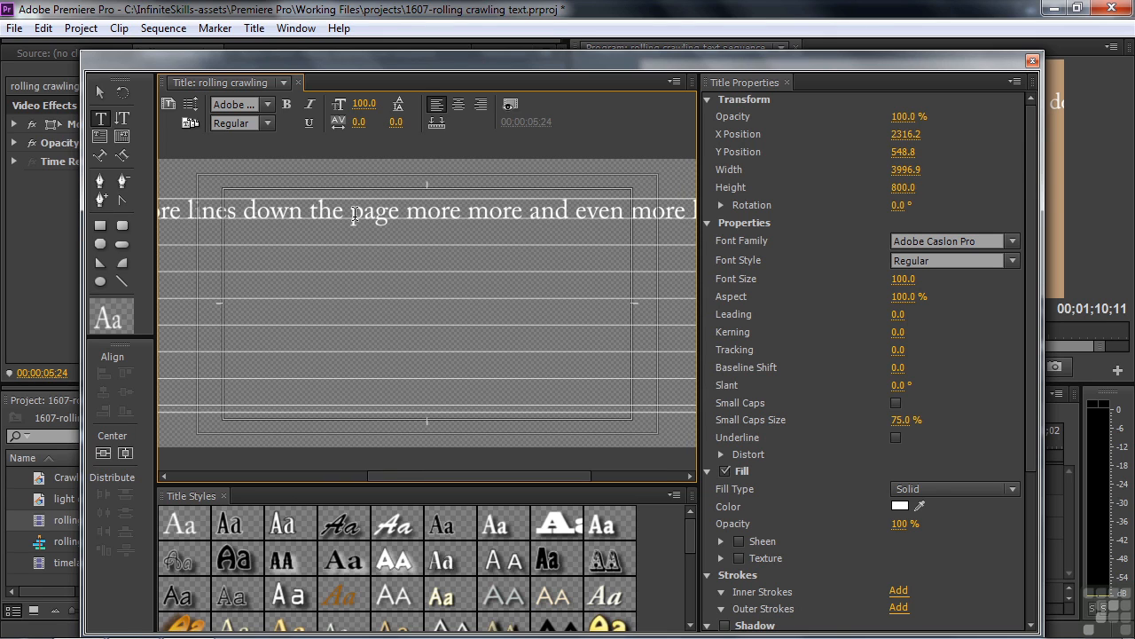
{"action": "key", "text": "Delete"}
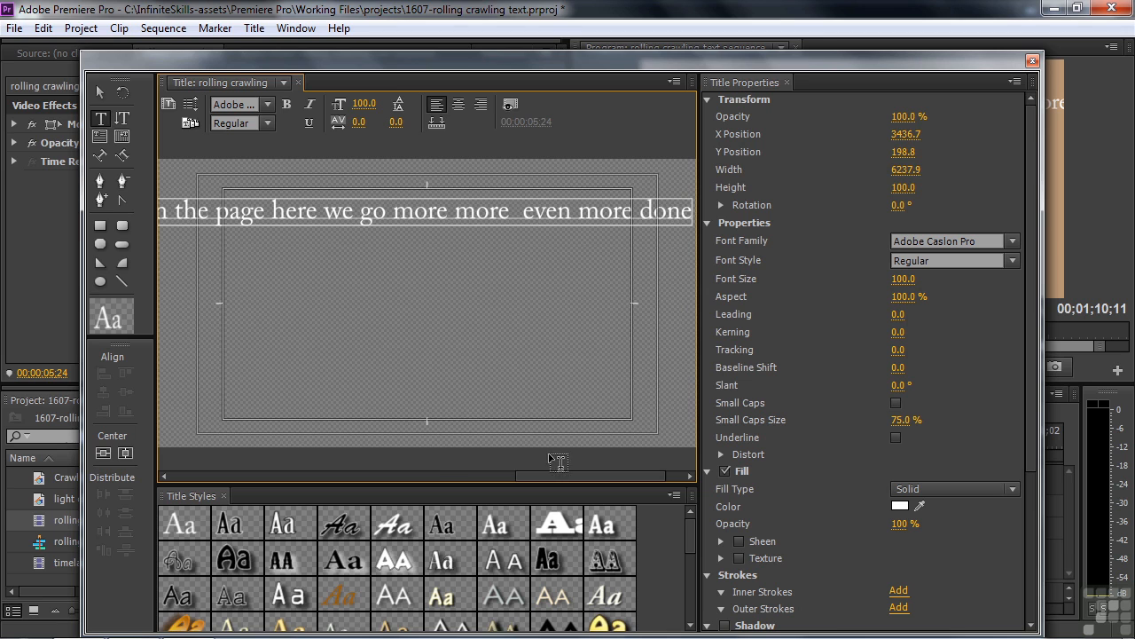
Step: Move the single text line down near the bottom of the frame and close the titler
{"action": "left_click_drag", "start_coordinate": [606, 475], "coordinate": [252, 476]}
{"action": "left_click", "coordinate": [100, 92]}
{"action": "left_click_drag", "start_coordinate": [480, 217], "coordinate": [465, 406]}
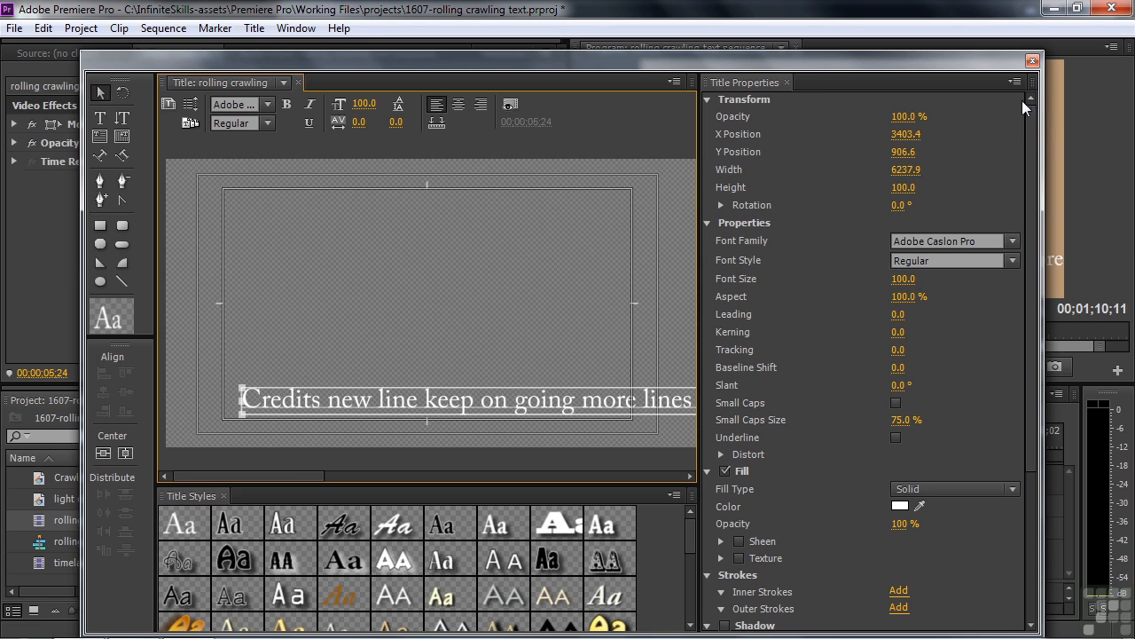
{"action": "left_click", "coordinate": [1031, 60]}
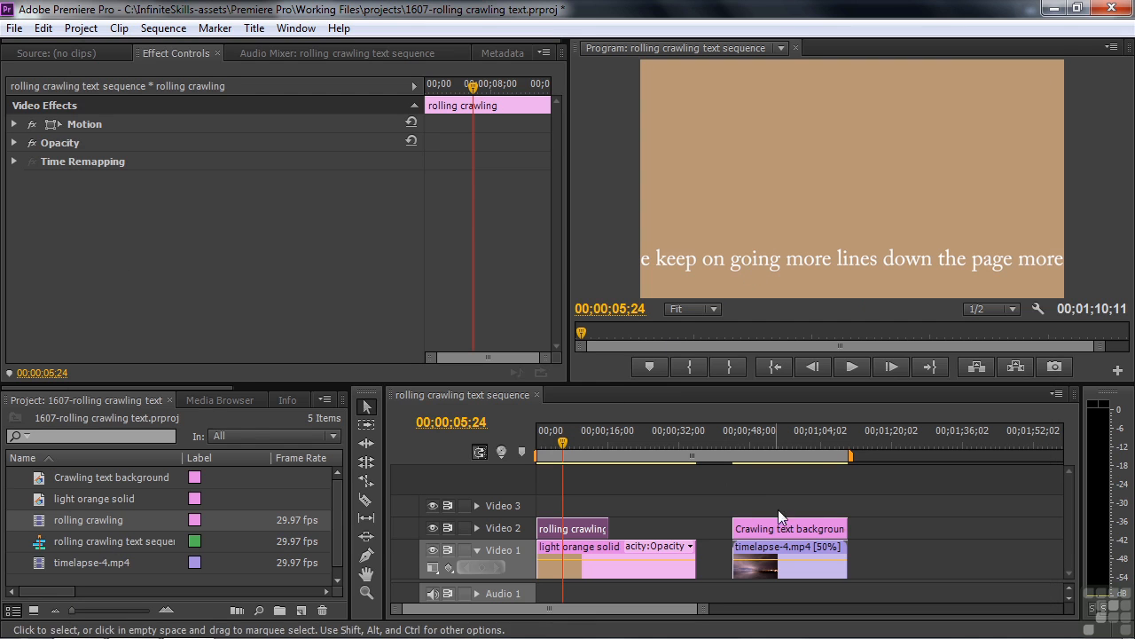
Step: Place the rolling crawling title on Video 3 above the Crawling text background clip and preview the crawl
{"action": "left_click_drag", "start_coordinate": [737, 430], "coordinate": [746, 441]}
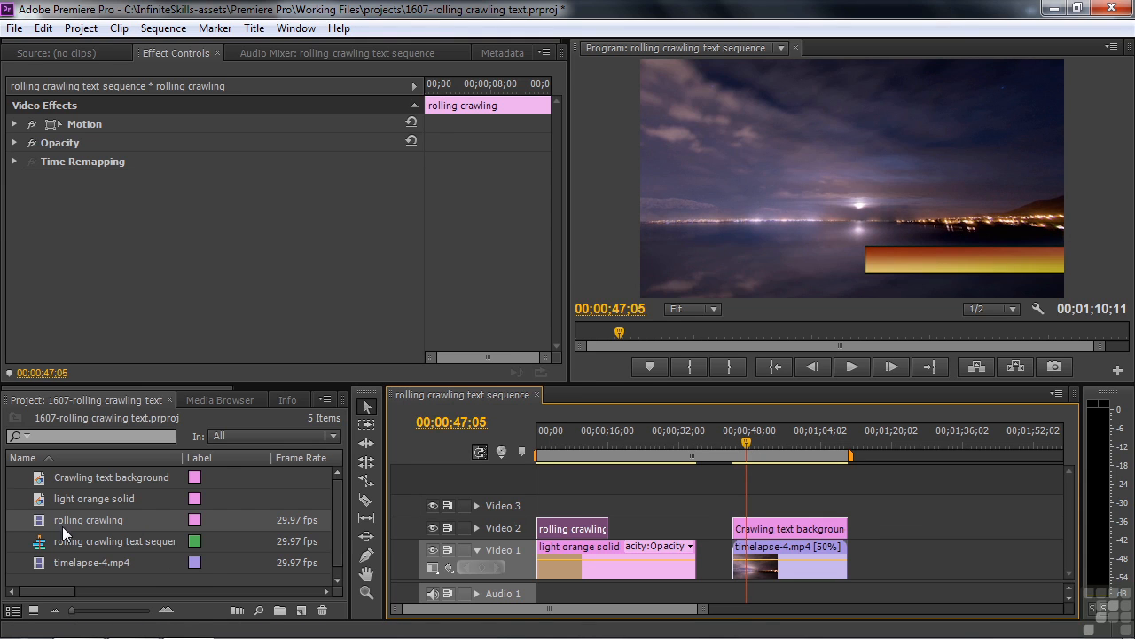
{"action": "left_click_drag", "start_coordinate": [42, 521], "coordinate": [845, 505]}
{"action": "left_click_drag", "start_coordinate": [747, 437], "coordinate": [731, 456]}
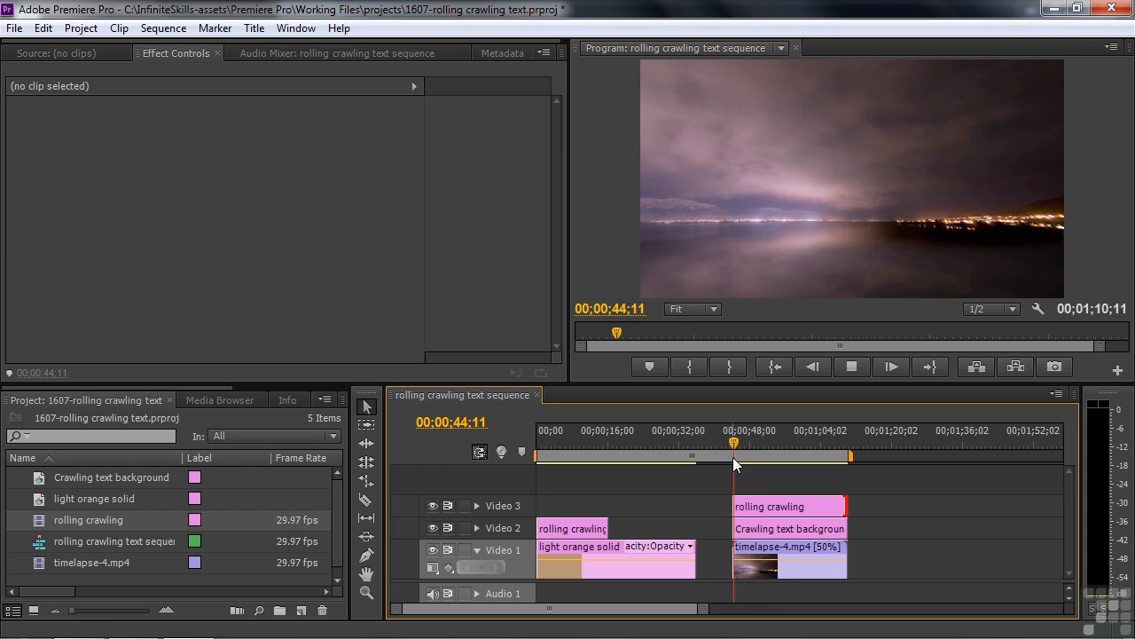
{"action": "key", "text": "space"}
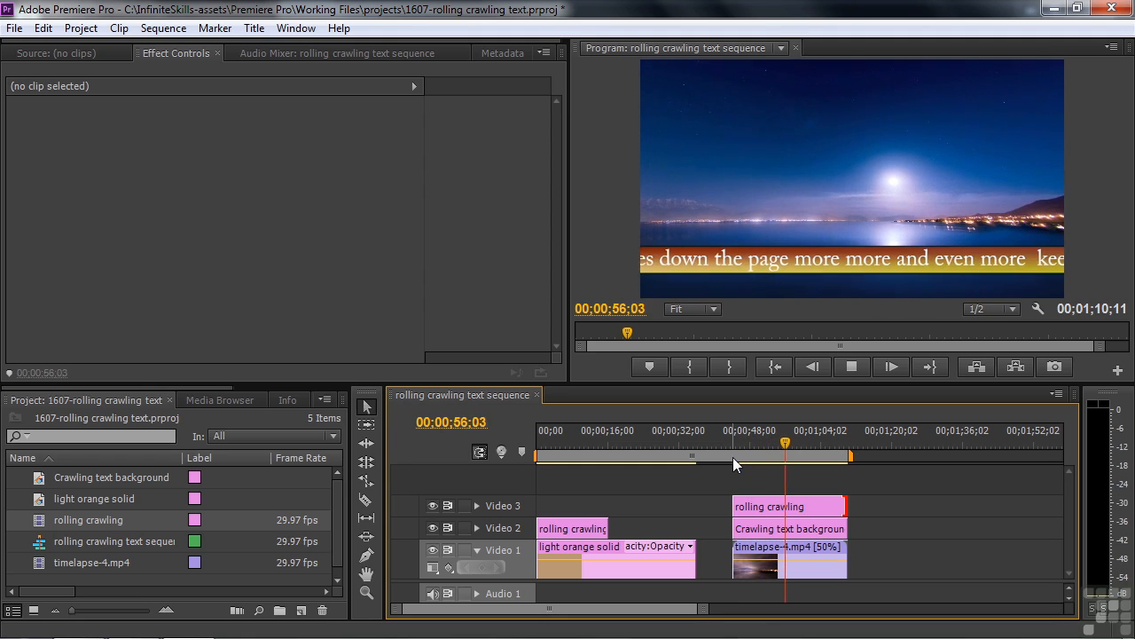
{"action": "left_click_drag", "start_coordinate": [794, 444], "coordinate": [820, 446]}
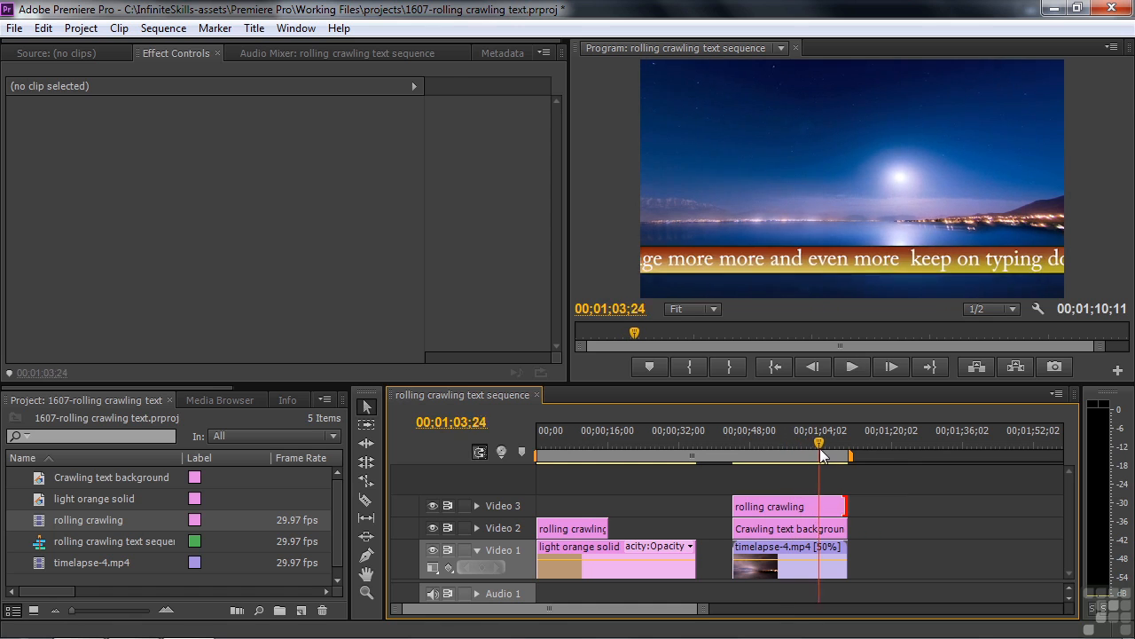
{"action": "key", "text": "space"}
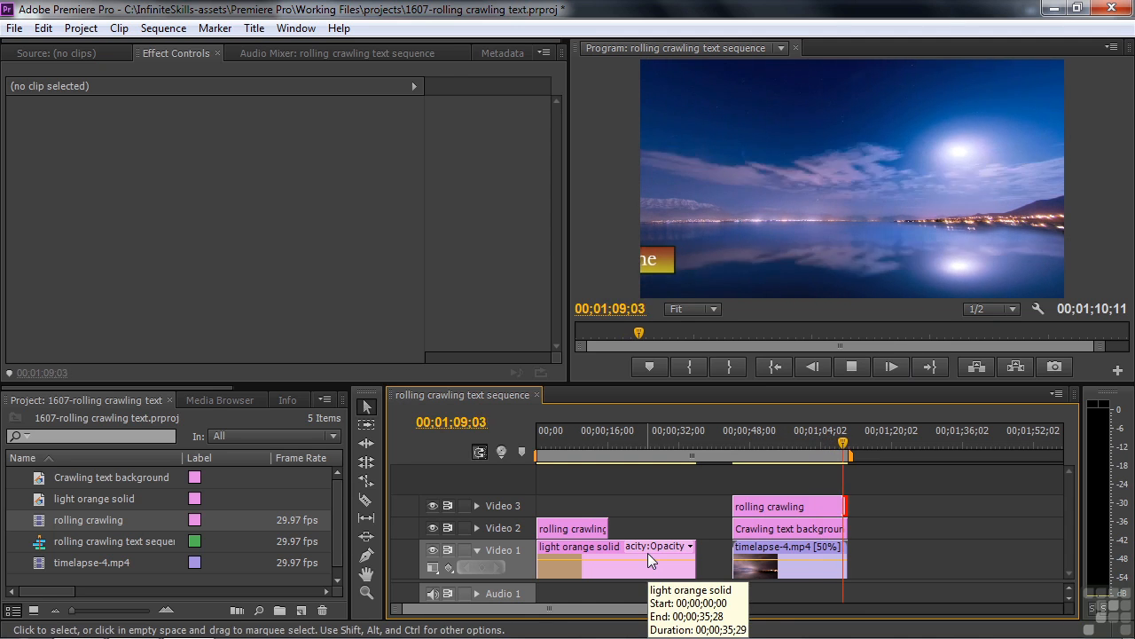
{"action": "key", "text": "space"}
{"action": "left_click_drag", "start_coordinate": [848, 441], "coordinate": [794, 456]}
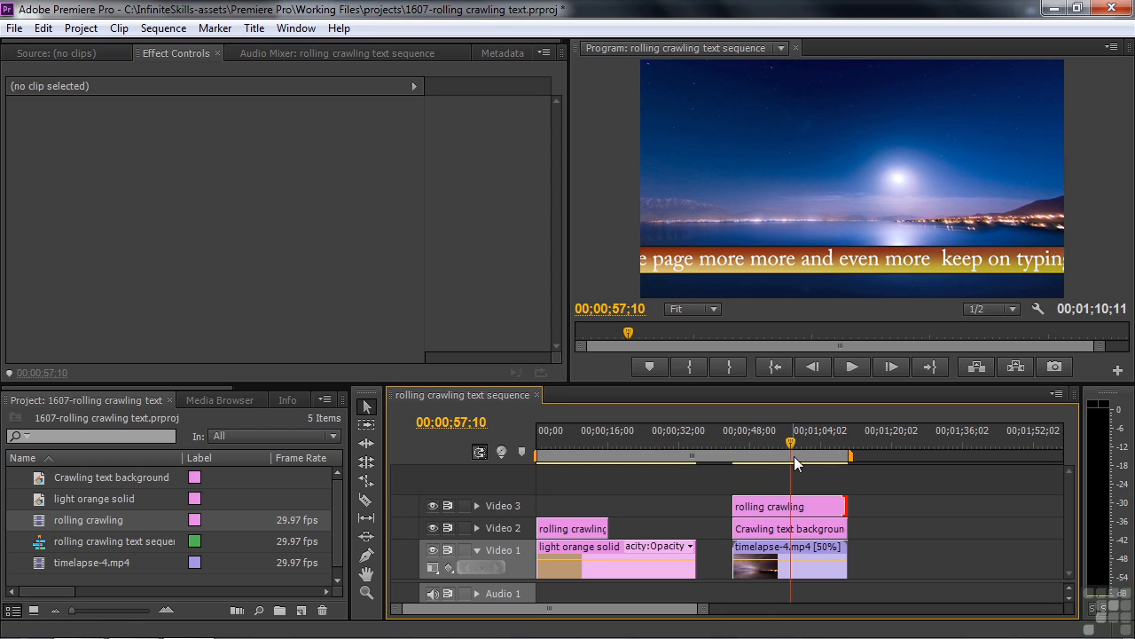
{"action": "left_click", "coordinate": [253, 30]}
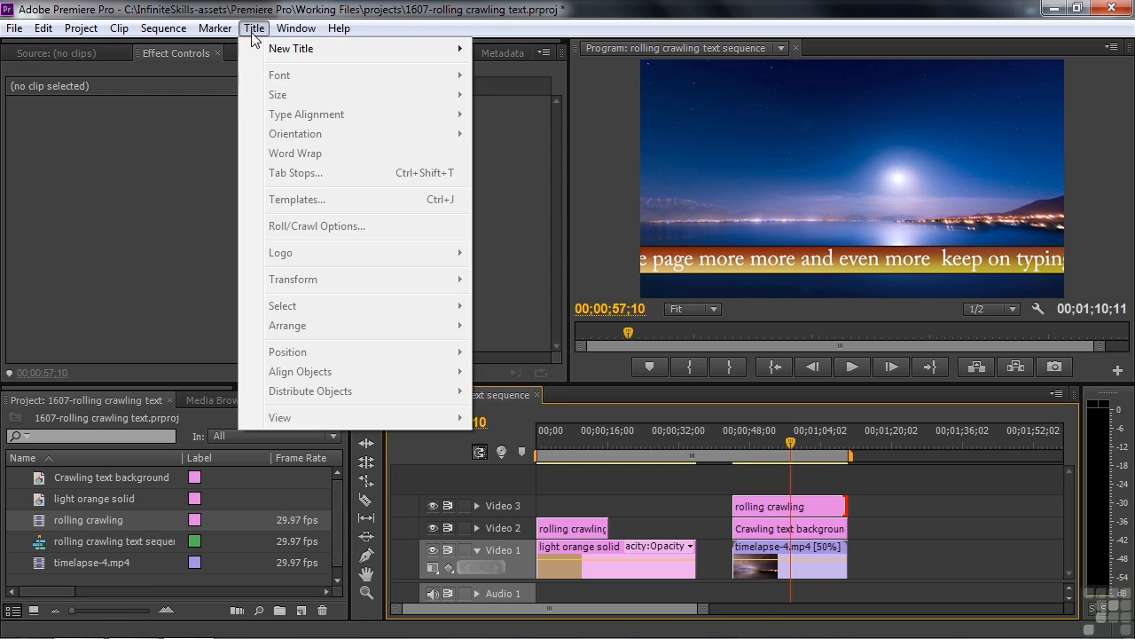
{"action": "mouse_move", "coordinate": [272, 57]}
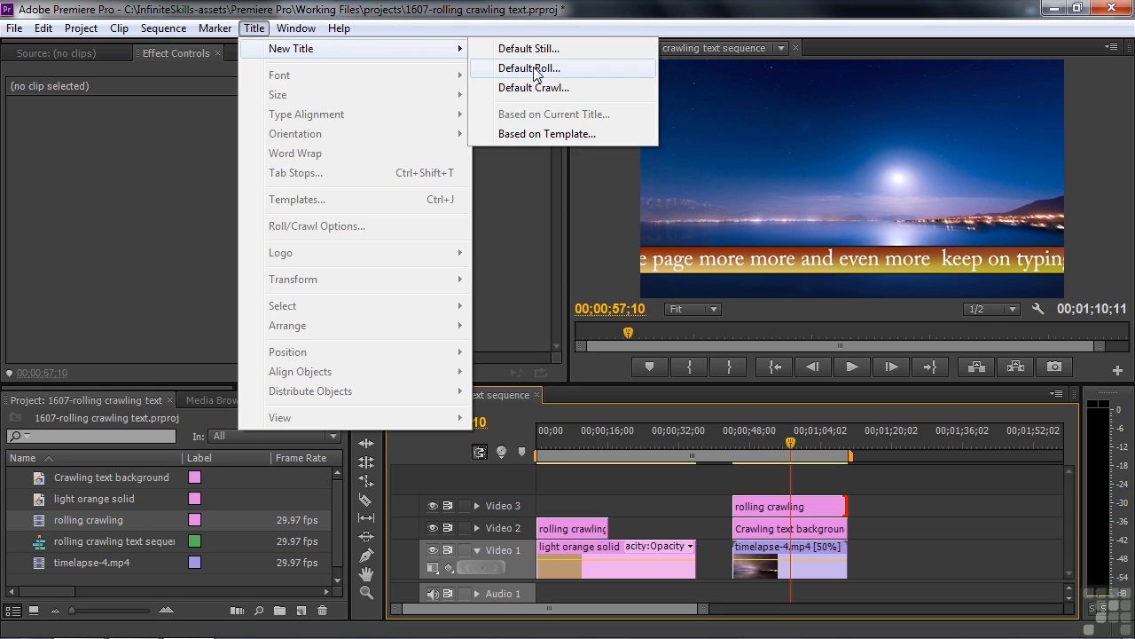
{"action": "left_click", "coordinate": [229, 167]}
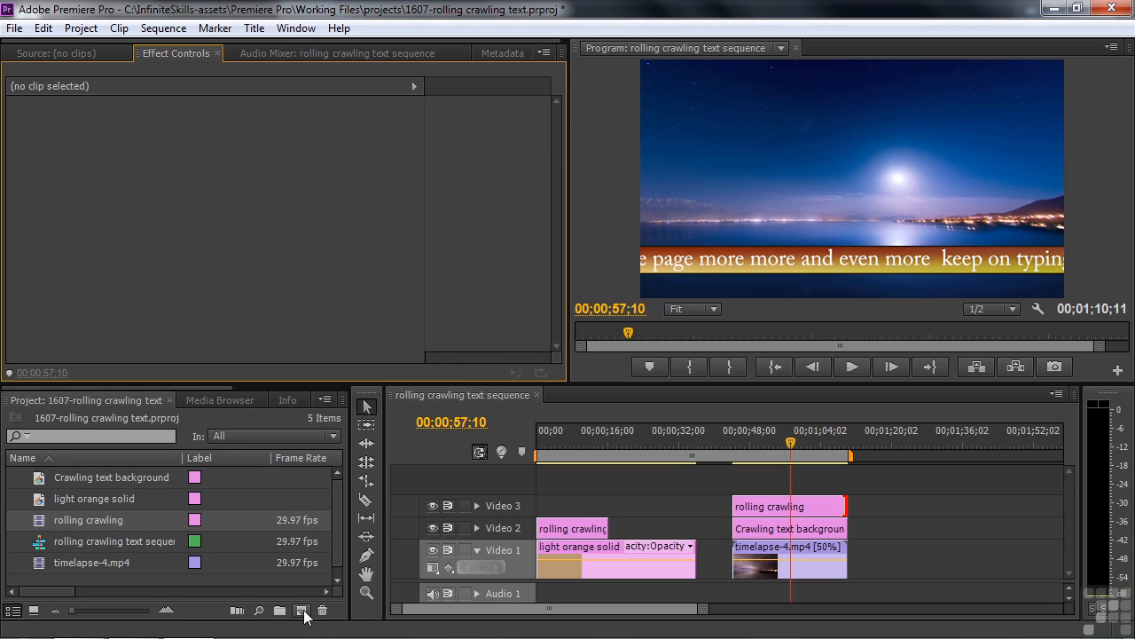